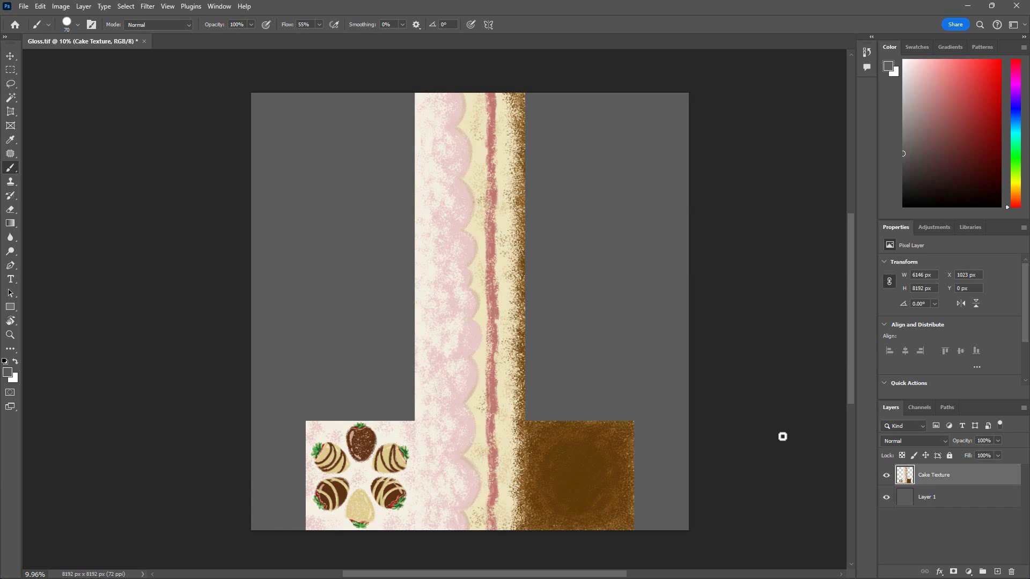
# Finish the 'No Ruf' label, then paint a white square labelled 'Absolute Ruf'.
pyautogui.press('v')
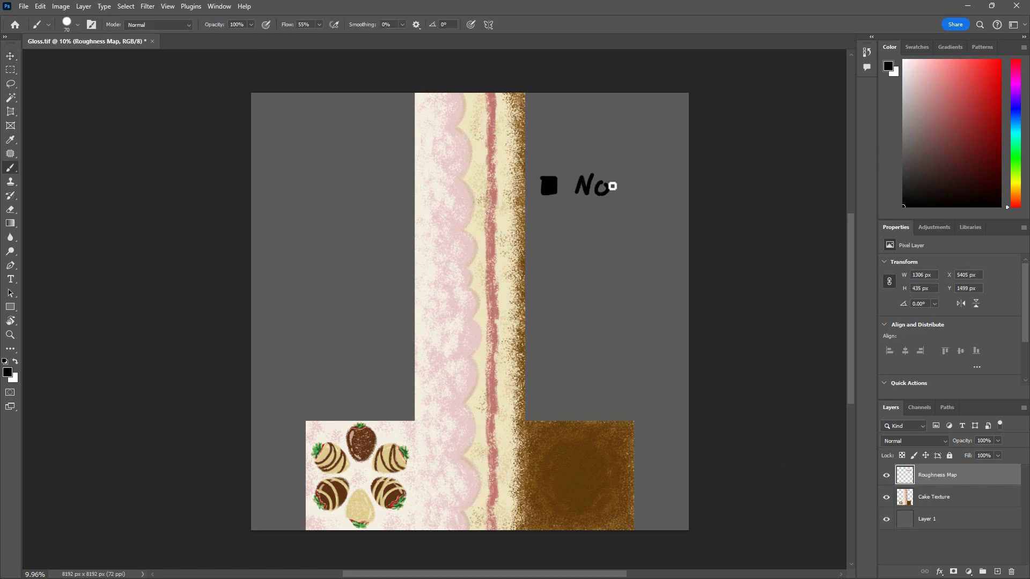
pyautogui.moveTo(639, 202); pyautogui.dragTo(665, 177)
pyautogui.press('x')
pyautogui.click(549, 328)
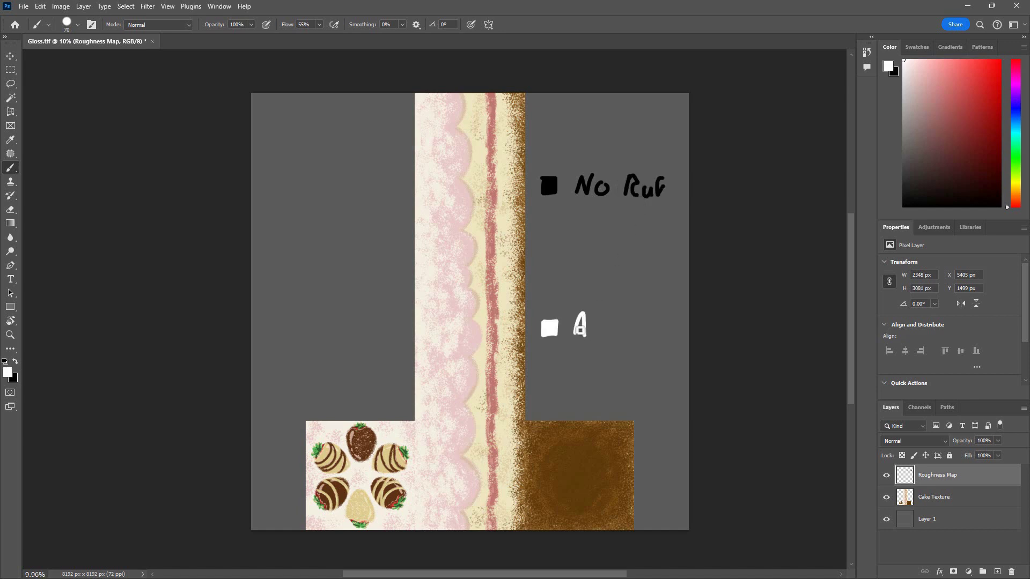
pyautogui.moveTo(609, 324); pyautogui.dragTo(668, 328)
pyautogui.moveTo(588, 349); pyautogui.dragTo(596, 371)
pyautogui.moveTo(596, 357); pyautogui.dragTo(616, 359)
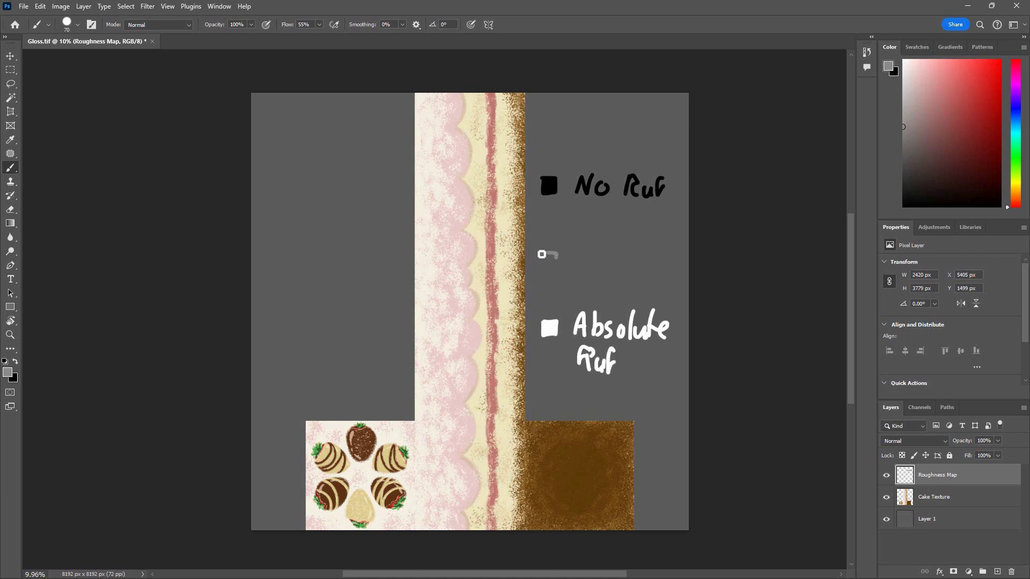
# Complete the grey middle square with its '50/50' label, then select the Cake Texture layer.
pyautogui.moveTo(542, 255); pyautogui.dragTo(553, 266)
pyautogui.moveTo(584, 252); pyautogui.dragTo(573, 271)
pyautogui.moveTo(591, 254); pyautogui.dragTo(593, 255)
pyautogui.moveTo(608, 244); pyautogui.dragTo(596, 279)
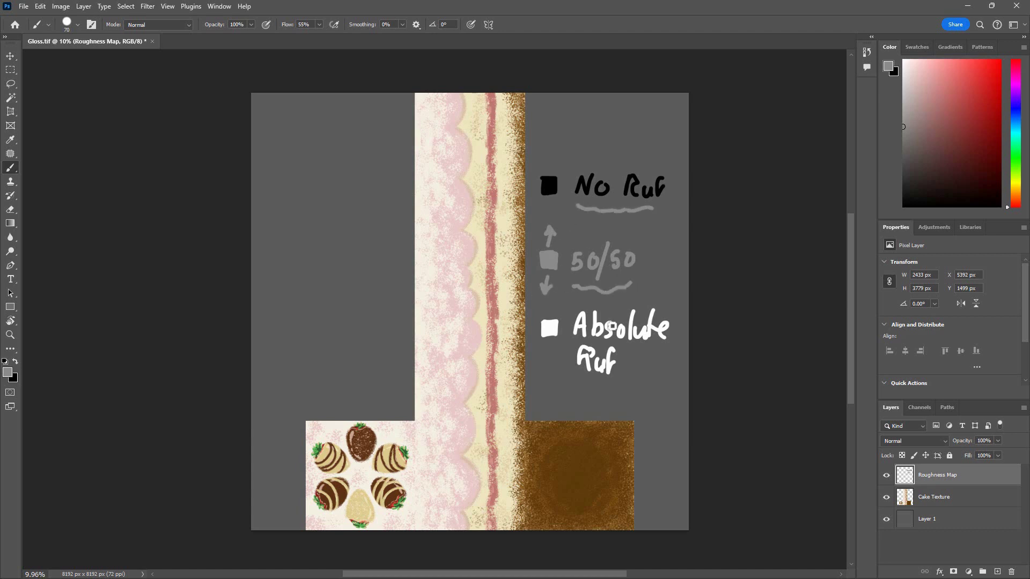
pyautogui.click(935, 498)
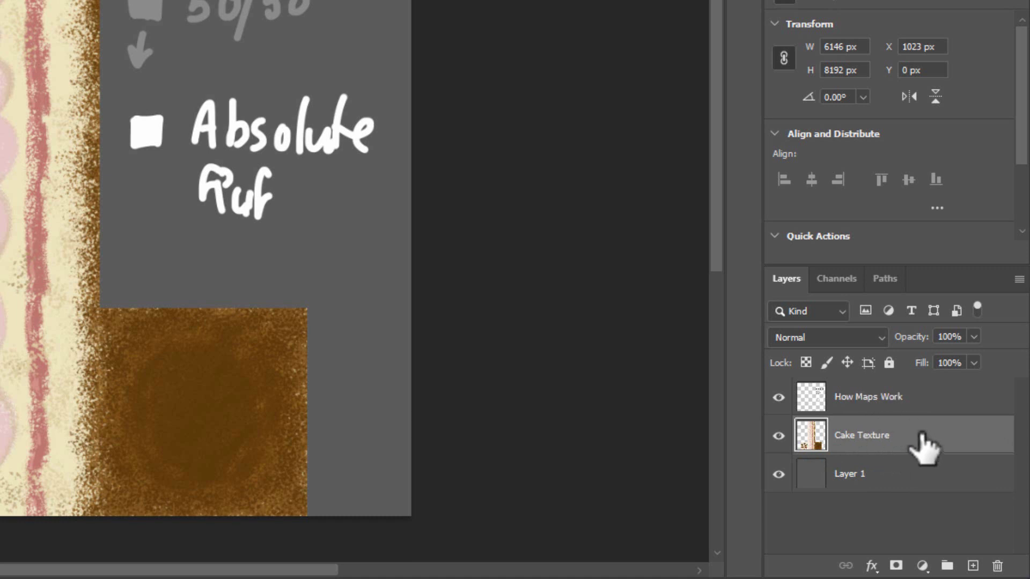
# Duplicate the Cake Texture layer and rename the copy 'Roughness Map'.
pyautogui.moveTo(919, 444); pyautogui.dragTo(974, 564)
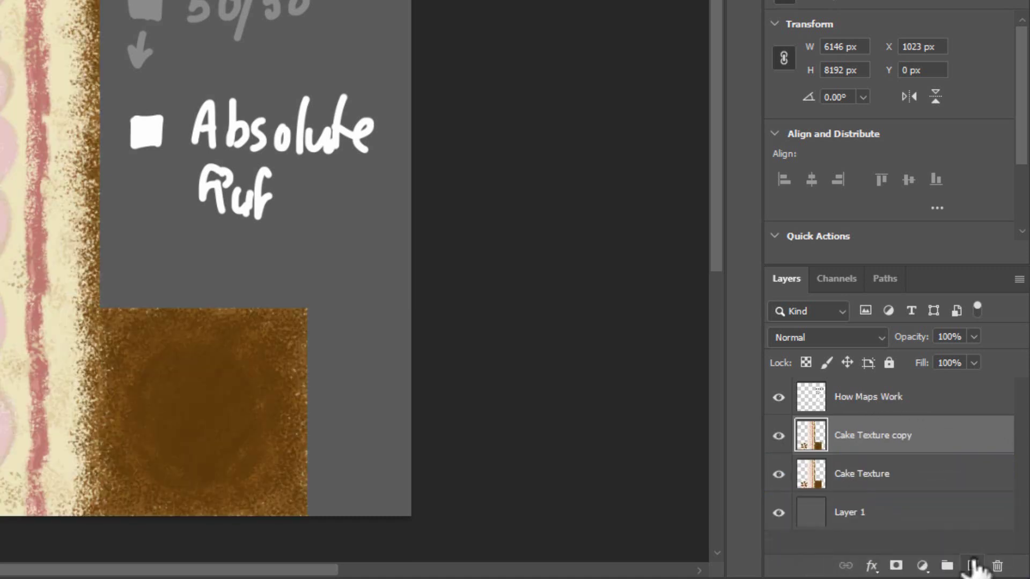
pyautogui.doubleClick(858, 435)
pyautogui.write('Roughness Map')
pyautogui.press('Return')
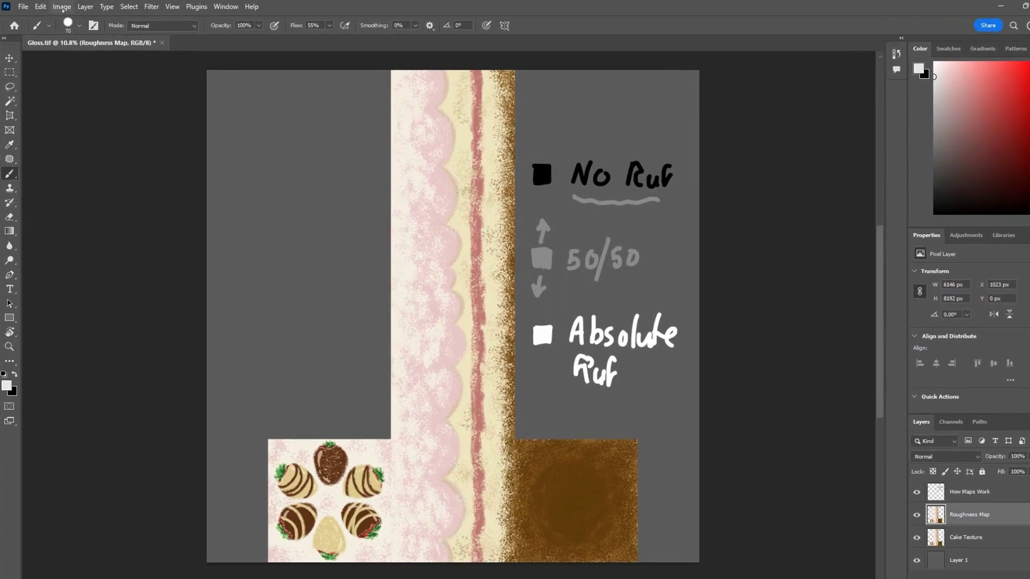
pyautogui.click(61, 8)
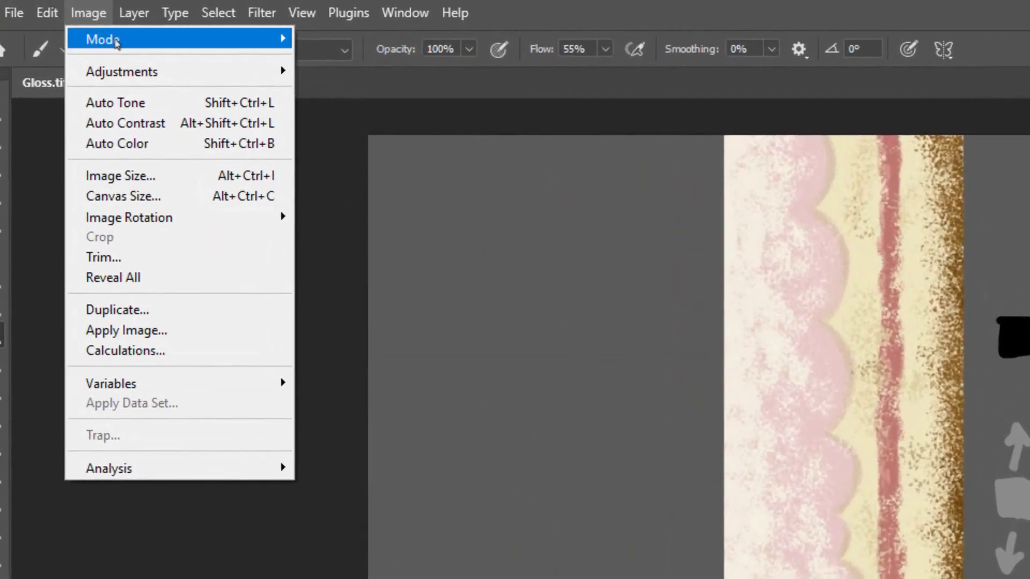
pyautogui.moveTo(115, 41)
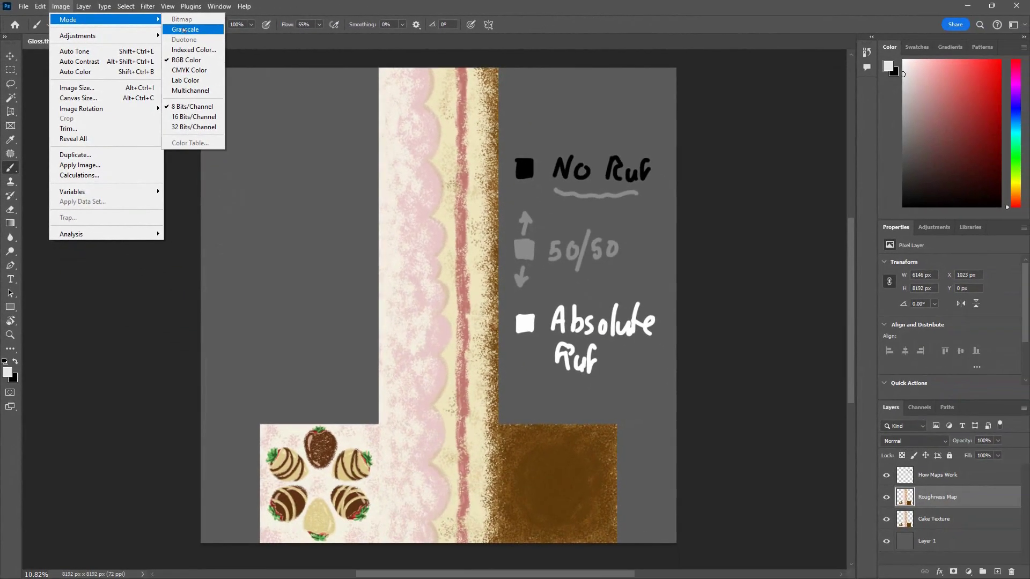
pyautogui.click(221, 38)
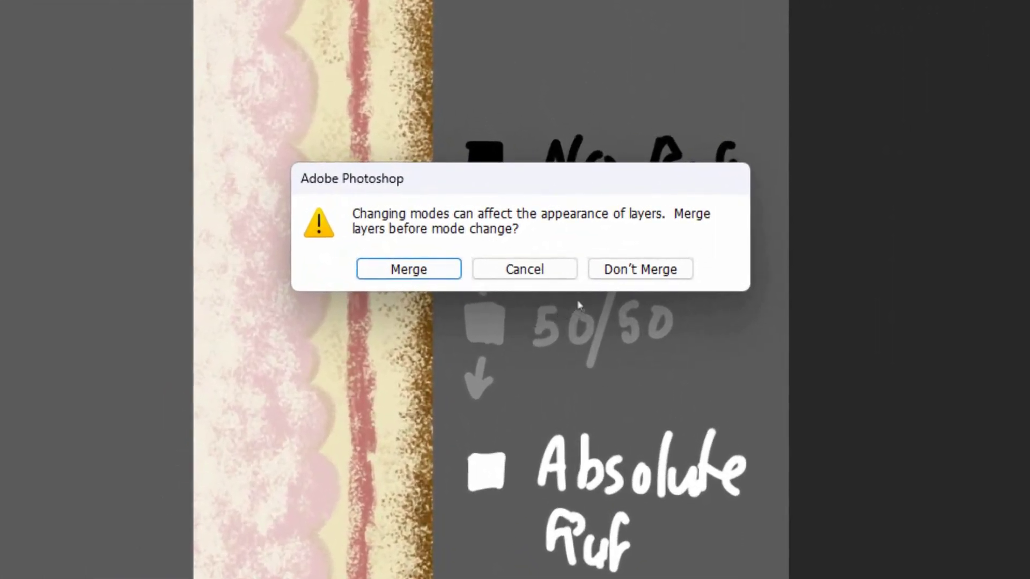
pyautogui.click(632, 274)
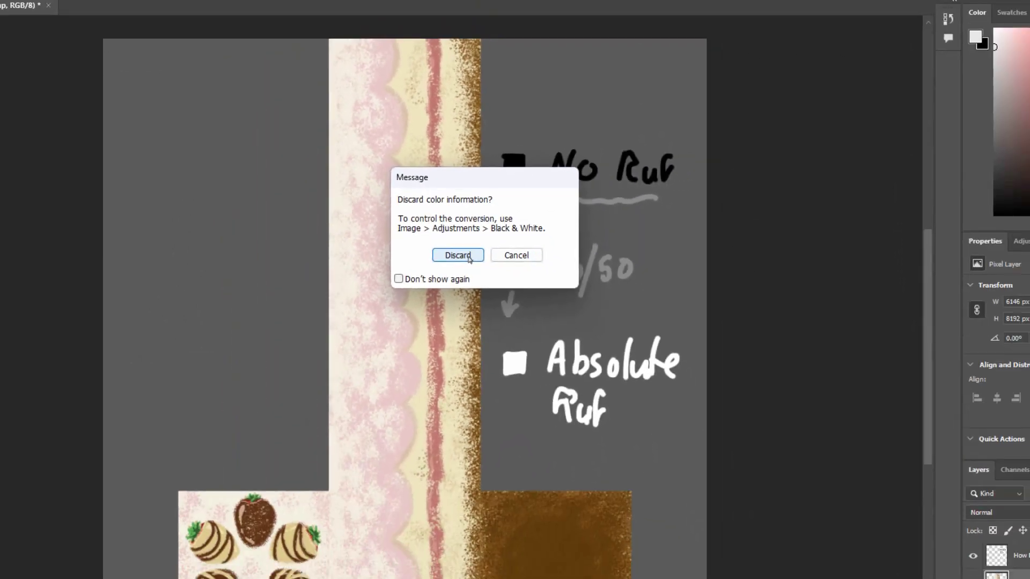
pyautogui.click(469, 258)
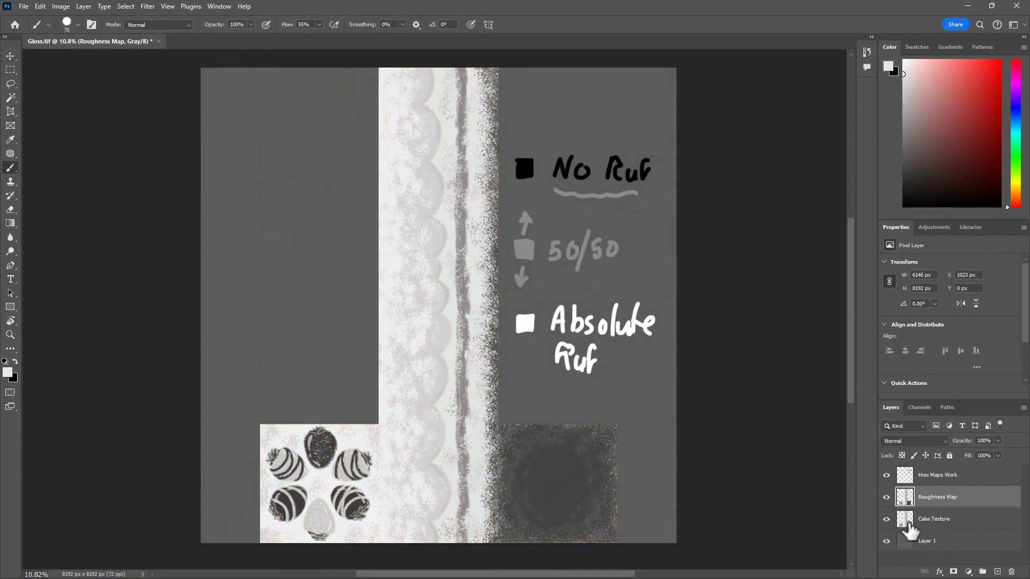
pyautogui.hotkey('ctrl', 'z')
pyautogui.click(61, 7)
pyautogui.moveTo(157, 39)
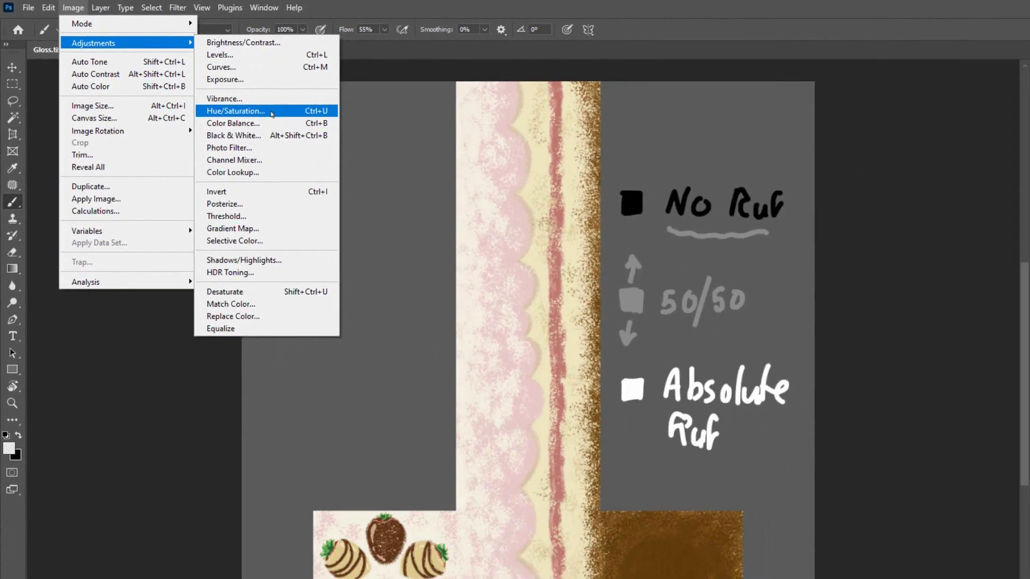
pyautogui.click(272, 114)
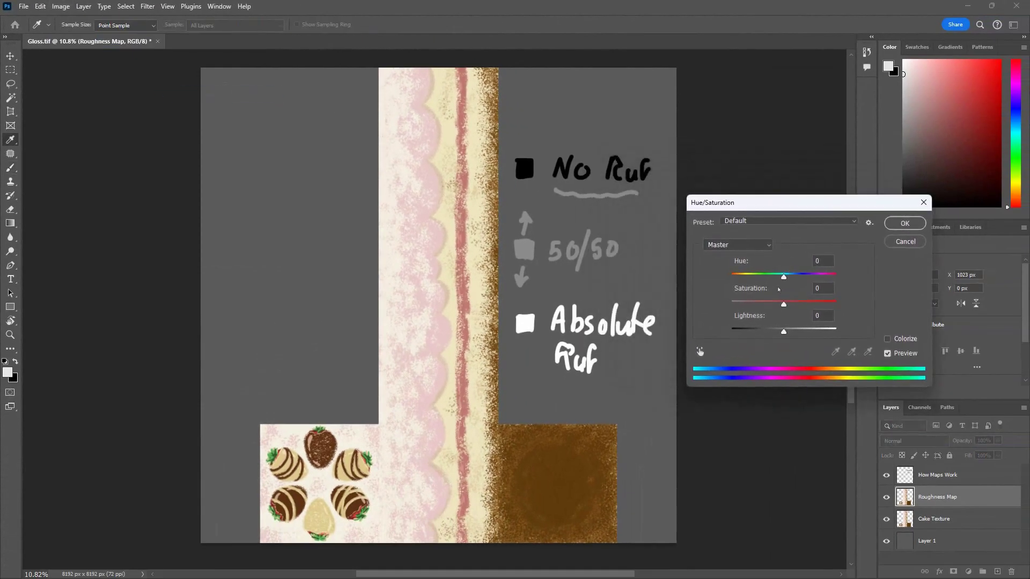
pyautogui.moveTo(783, 304); pyautogui.dragTo(731, 304)
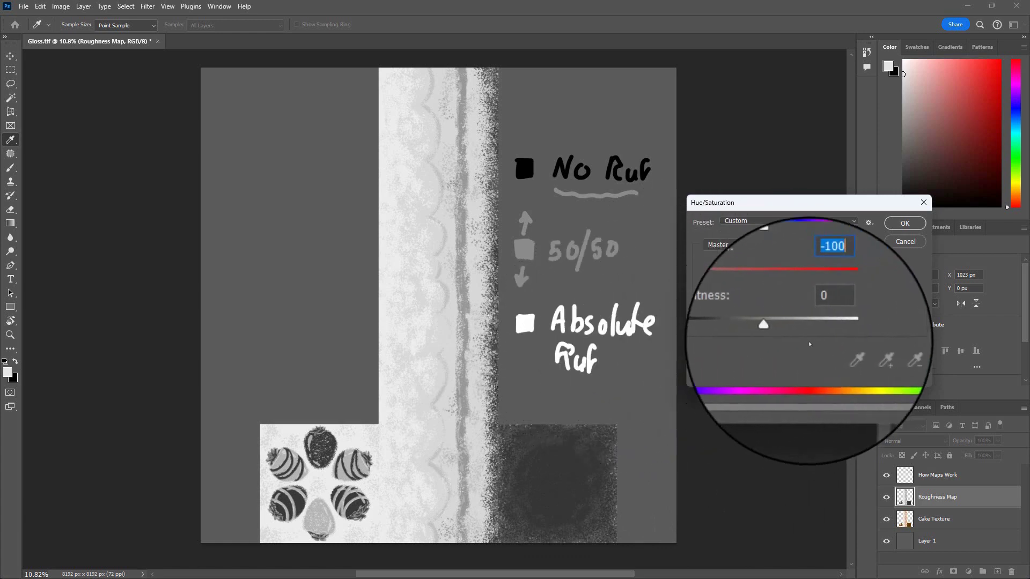
pyautogui.moveTo(786, 333); pyautogui.dragTo(785, 334)
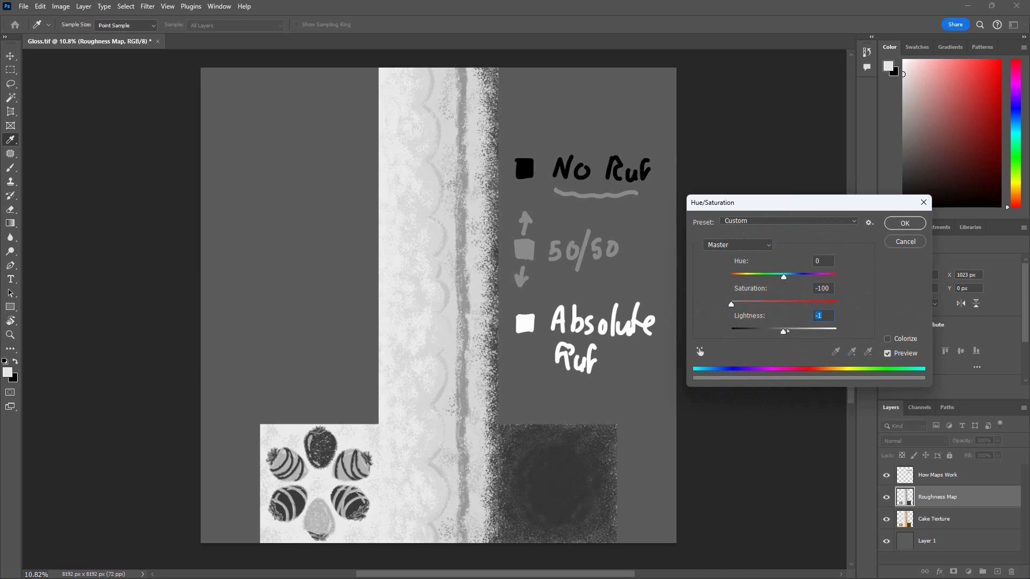
pyautogui.click(905, 242)
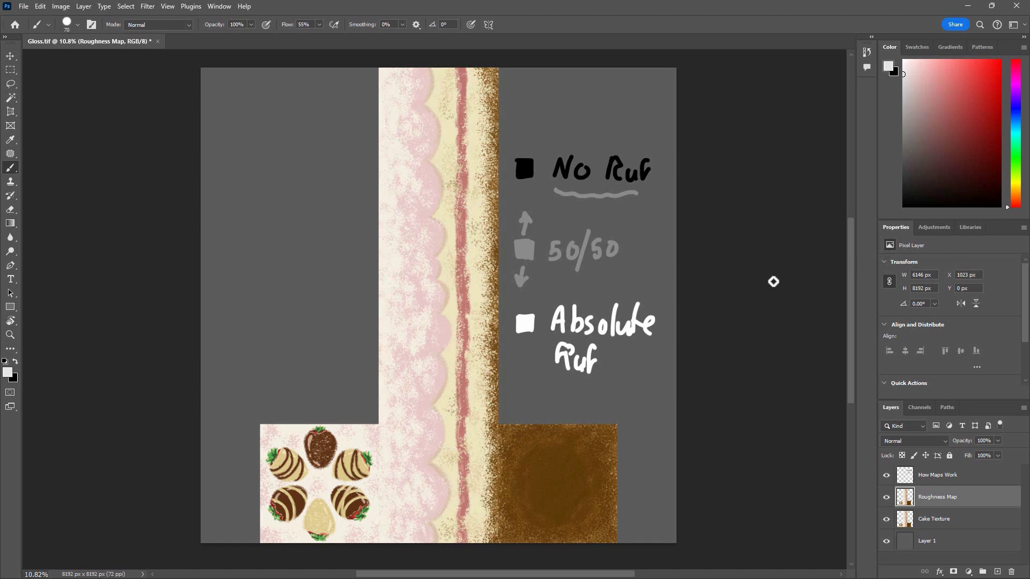
pyautogui.click(919, 409)
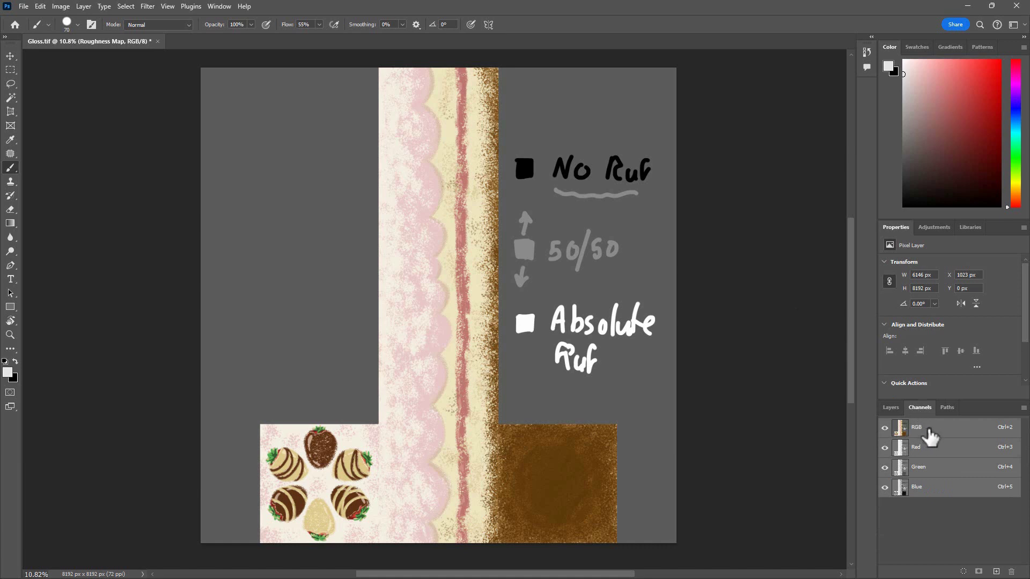
pyautogui.click(931, 450)
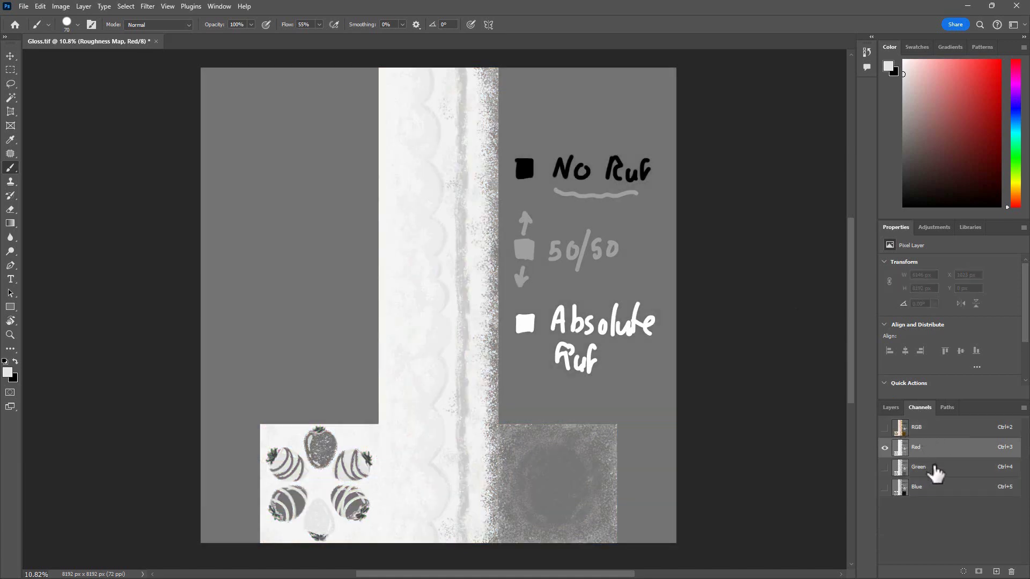
pyautogui.click(935, 473)
pyautogui.click(919, 488)
pyautogui.click(932, 473)
pyautogui.click(932, 487)
pyautogui.click(936, 429)
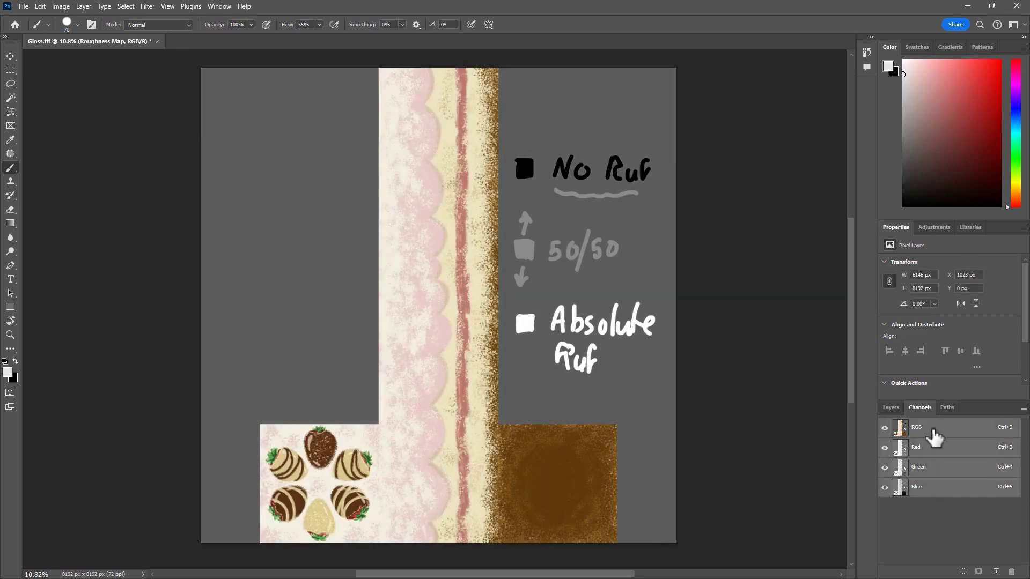
pyautogui.click(891, 408)
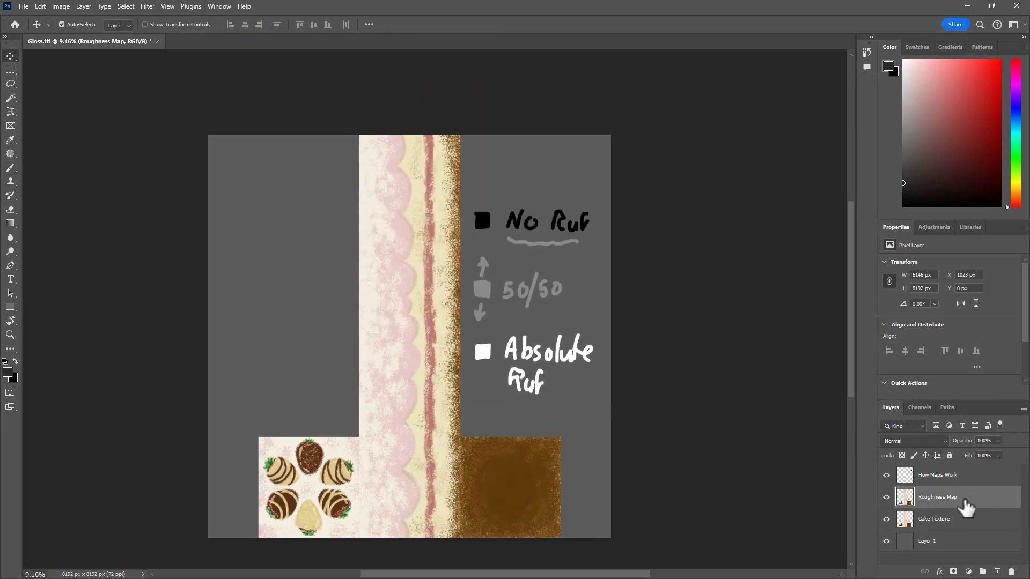
# Make Roughness Map monochrome with Channel Mixer at Red -4%, Green +56%, Blue +29%.
pyautogui.click(60, 6)
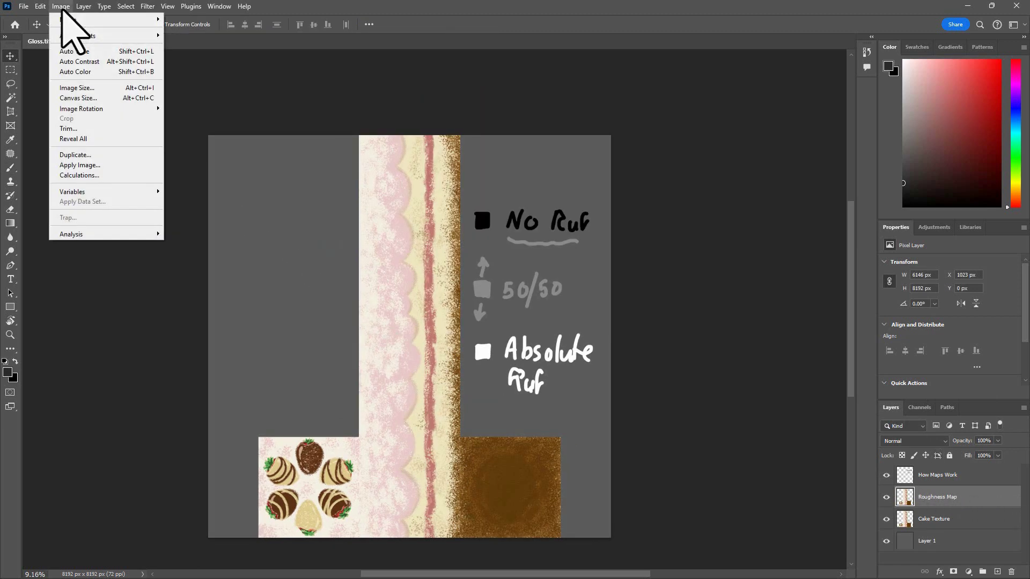
pyautogui.moveTo(76, 35)
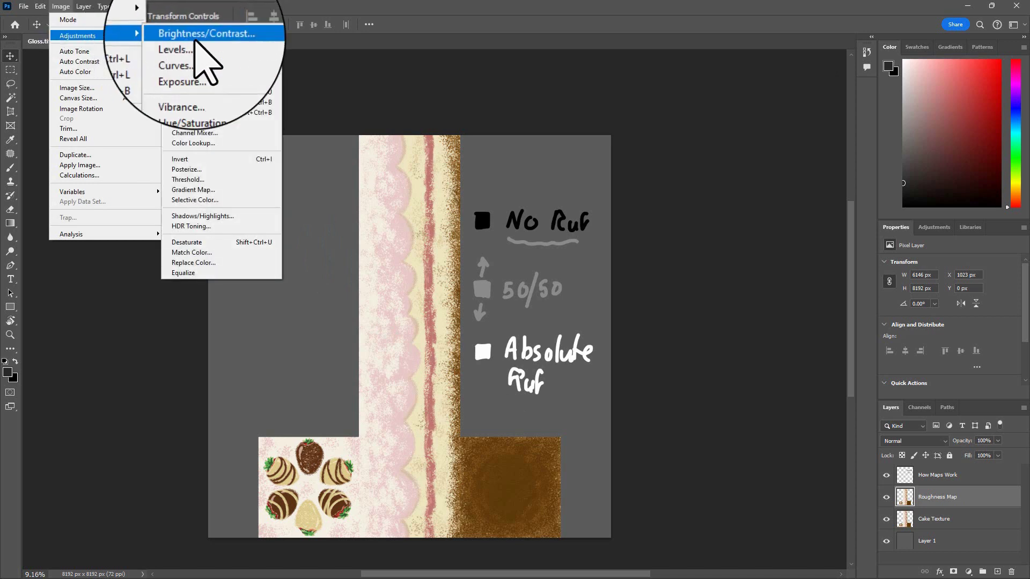
pyautogui.click(228, 135)
pyautogui.moveTo(787, 225); pyautogui.dragTo(727, 151)
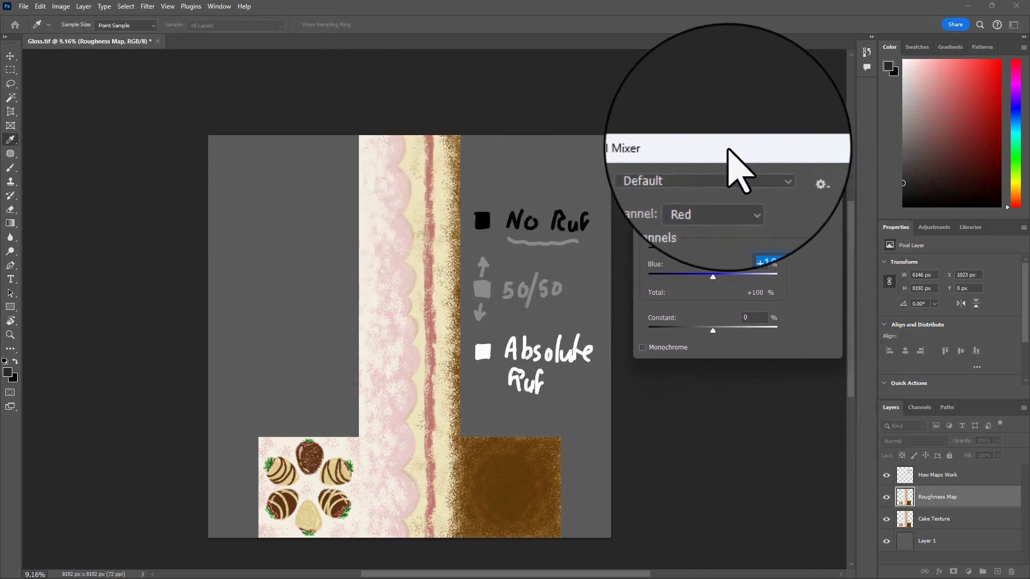
pyautogui.click(663, 352)
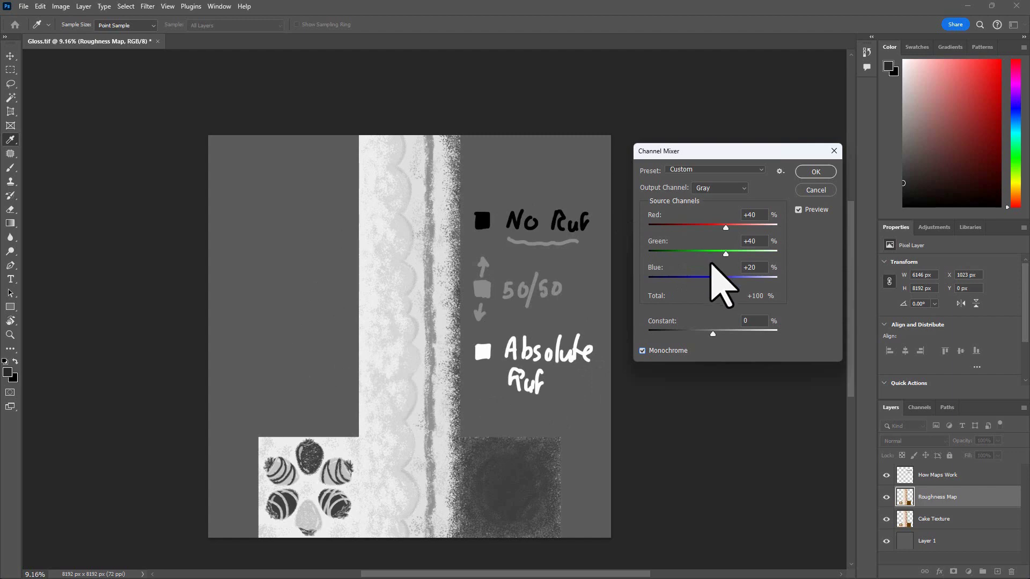
pyautogui.moveTo(720, 279); pyautogui.dragTo(725, 251)
pyautogui.moveTo(726, 228); pyautogui.dragTo(710, 228)
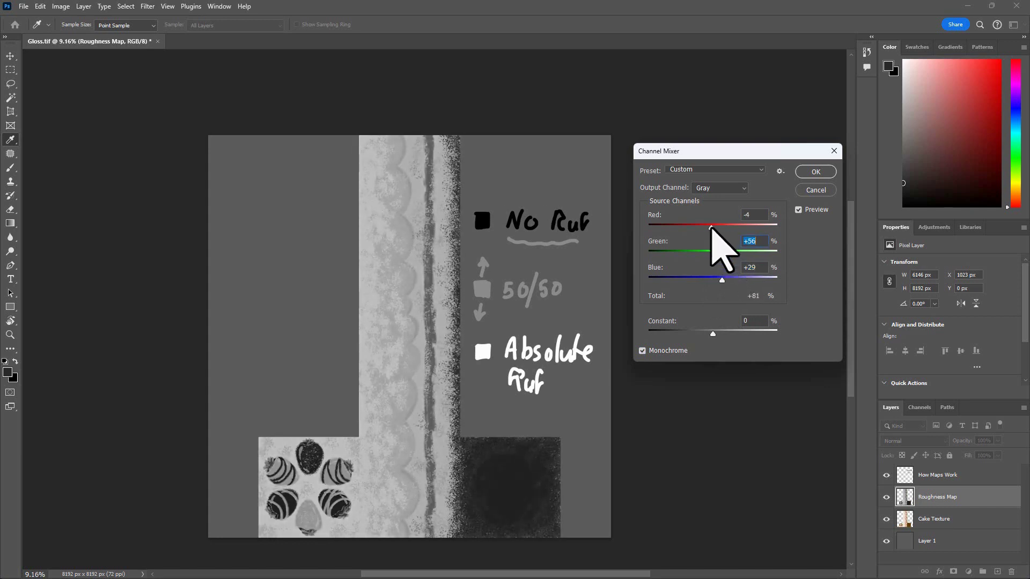
pyautogui.click(711, 227)
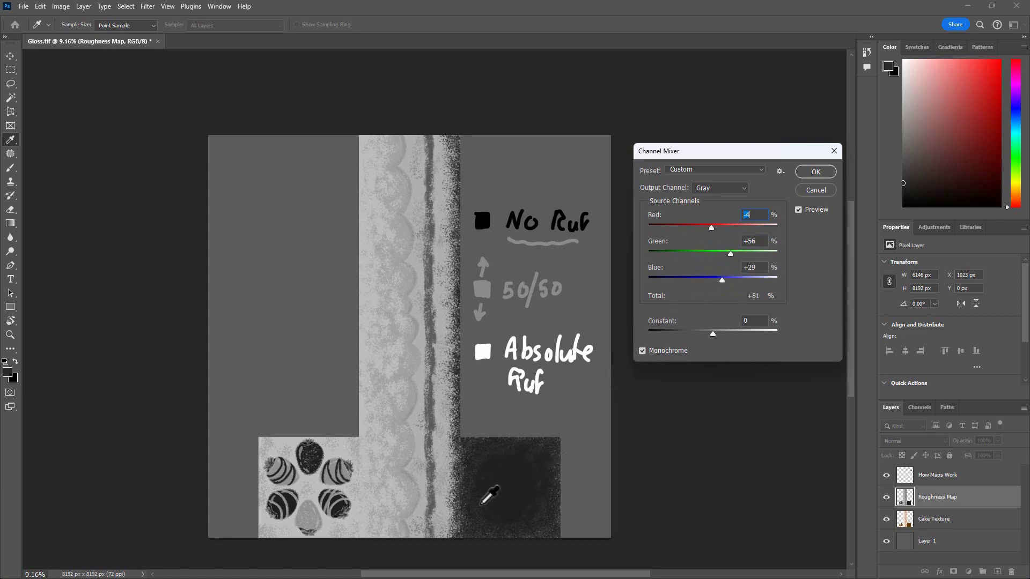
pyautogui.click(815, 172)
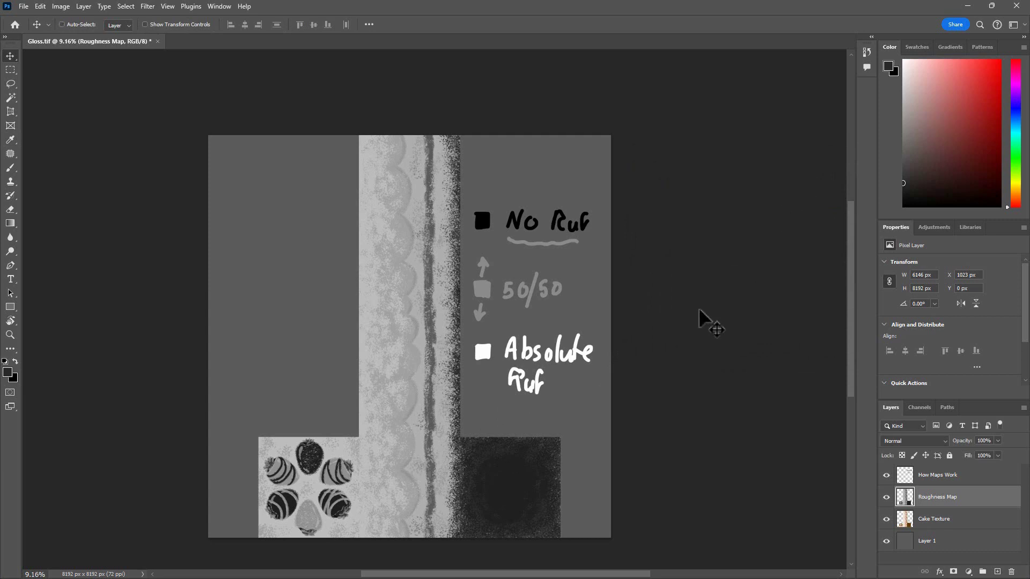
# Invert the Roughness Map, then apply Levels with black point 41 and midtones 1.37.
pyautogui.hotkey('ctrl', 'i')
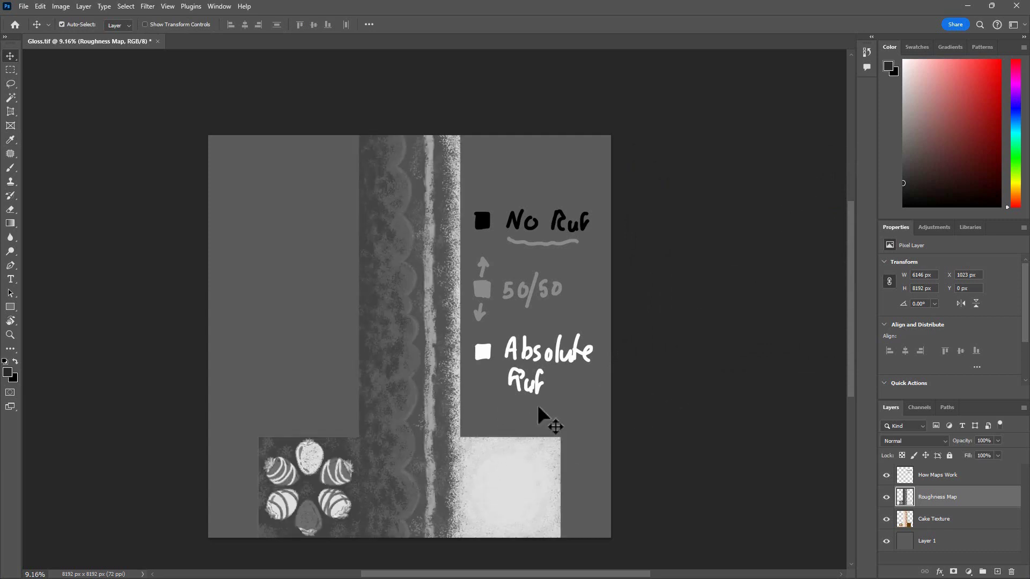
pyautogui.scroll(4, 553, 399)
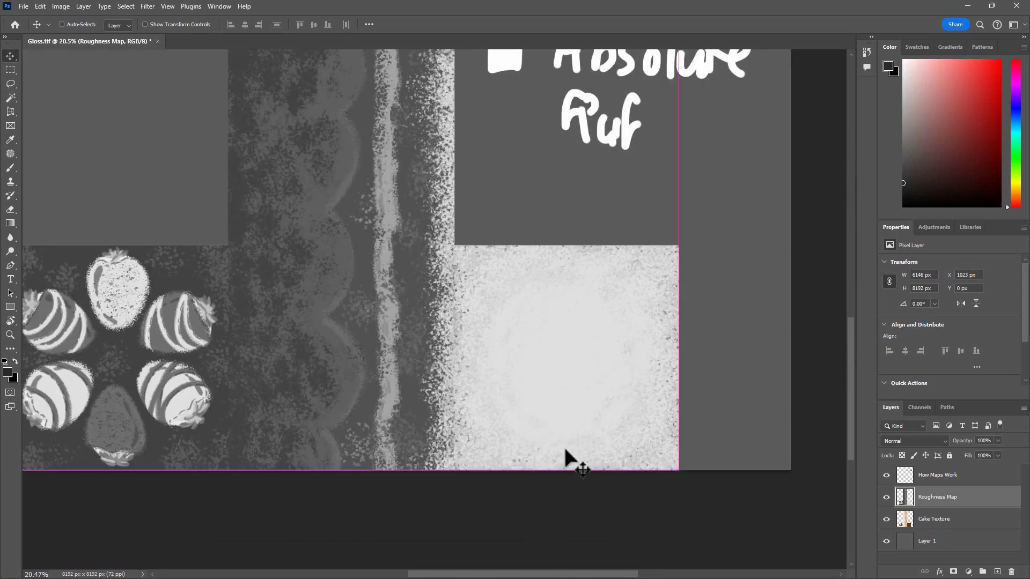
pyautogui.hotkey('ctrl', 'l')
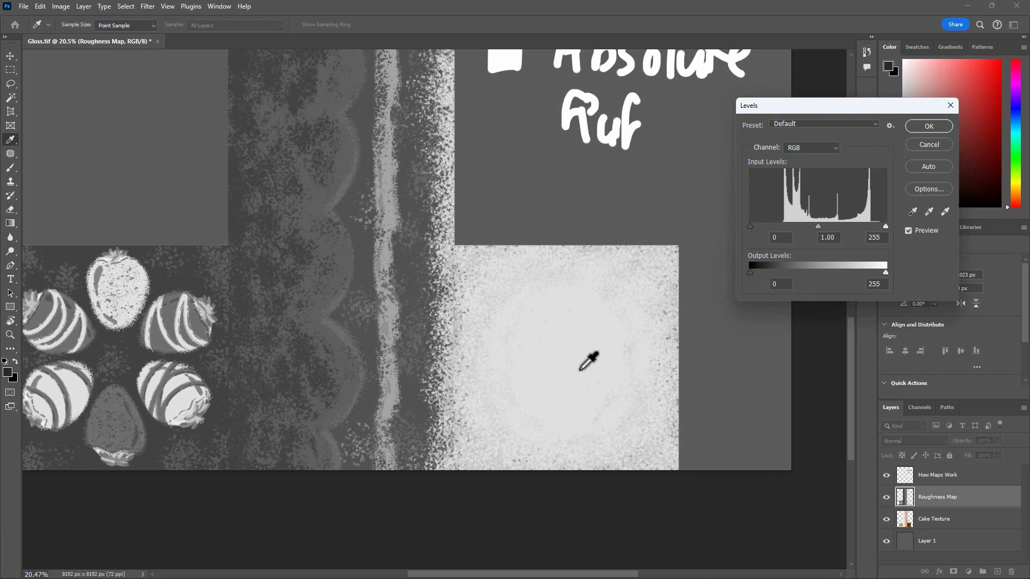
pyautogui.moveTo(750, 226); pyautogui.dragTo(816, 227)
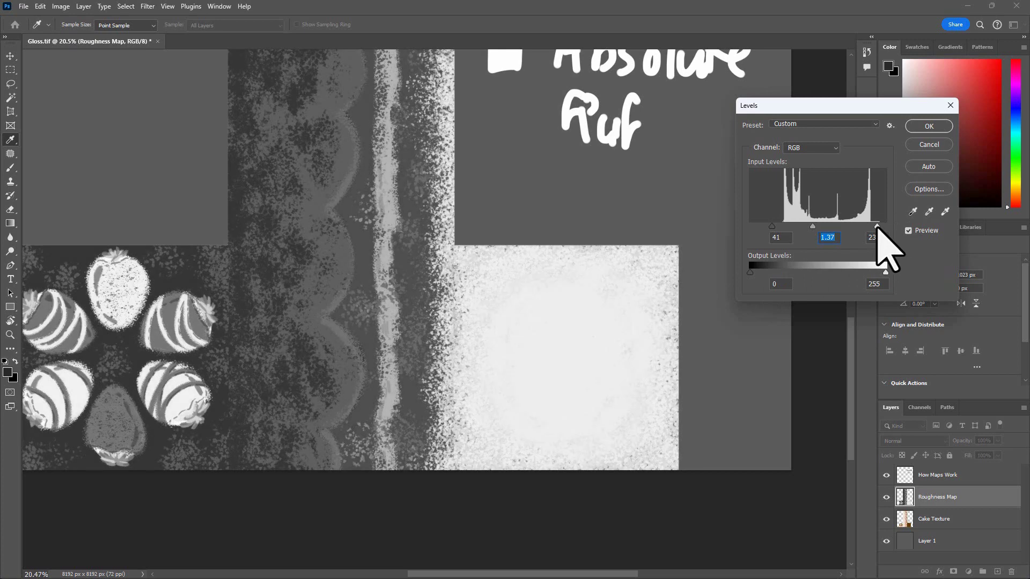
pyautogui.press('Return')
pyautogui.press('v')
pyautogui.moveTo(531, 275); pyautogui.dragTo(598, 317)
pyautogui.scroll(-3, 579, 318)
pyautogui.moveTo(558, 262); pyautogui.dragTo(499, 349)
pyautogui.scroll(-2, 531, 338)
pyautogui.click(886, 497)
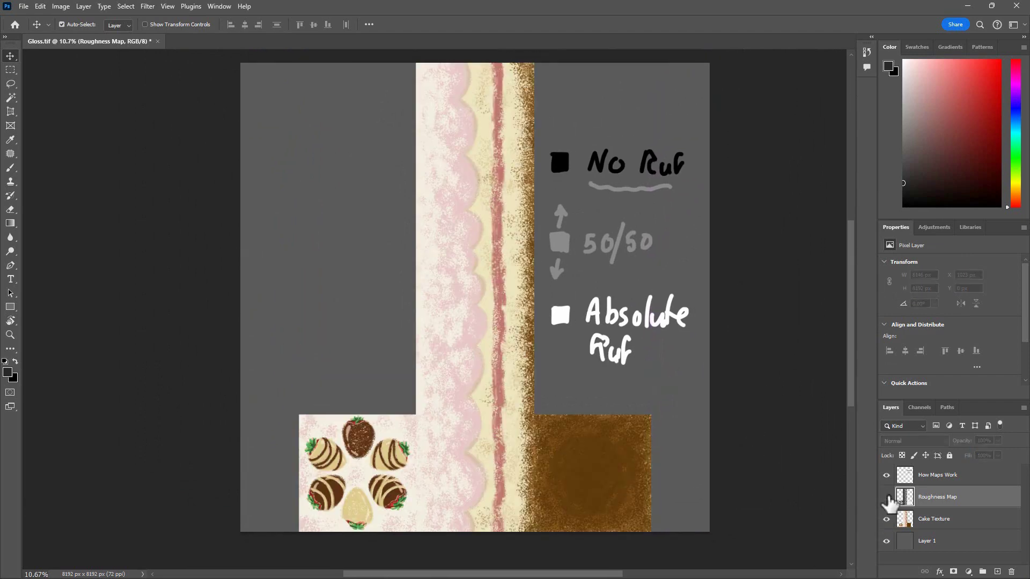
pyautogui.scroll(5, 552, 297)
pyautogui.scroll(2, 533, 295)
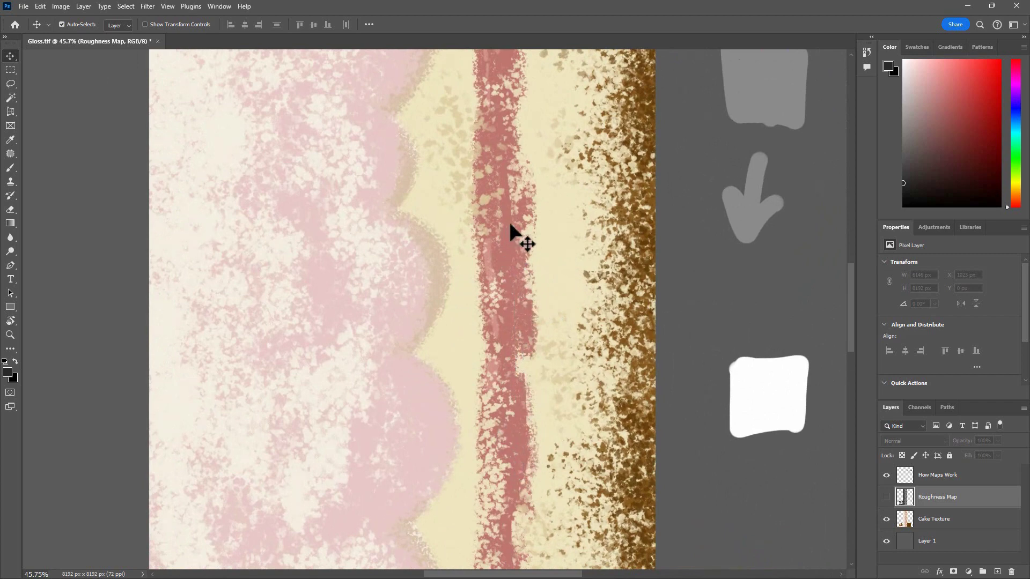
pyautogui.scroll(-7, 588, 329)
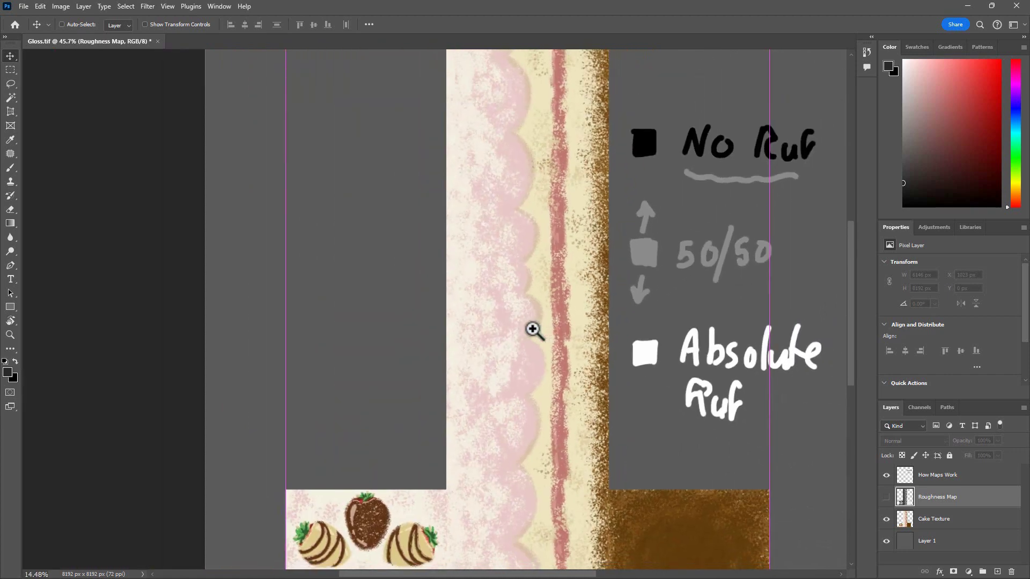
pyautogui.moveTo(521, 329); pyautogui.dragTo(497, 321)
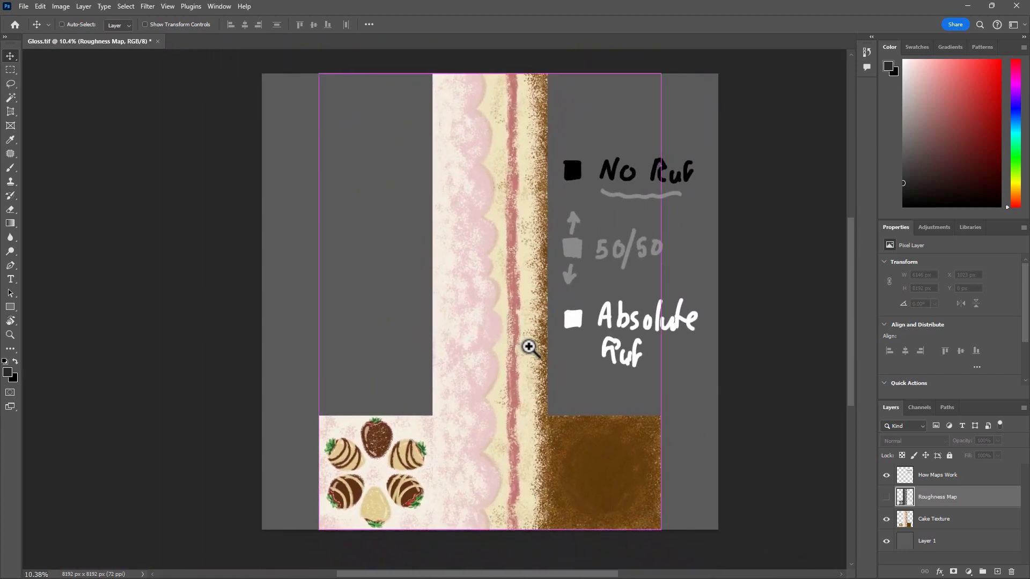
pyautogui.moveTo(529, 348); pyautogui.dragTo(536, 351)
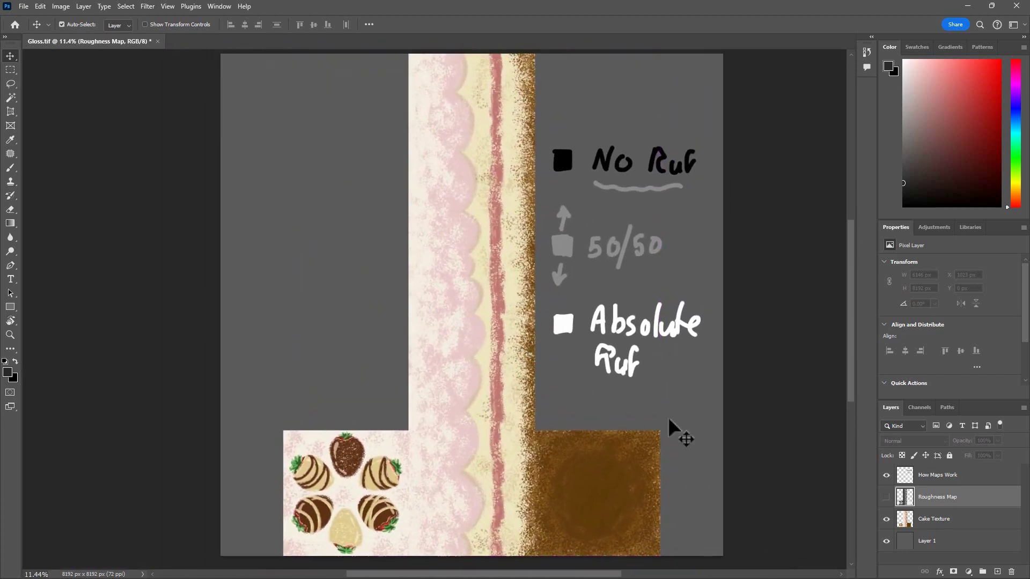
pyautogui.click(887, 498)
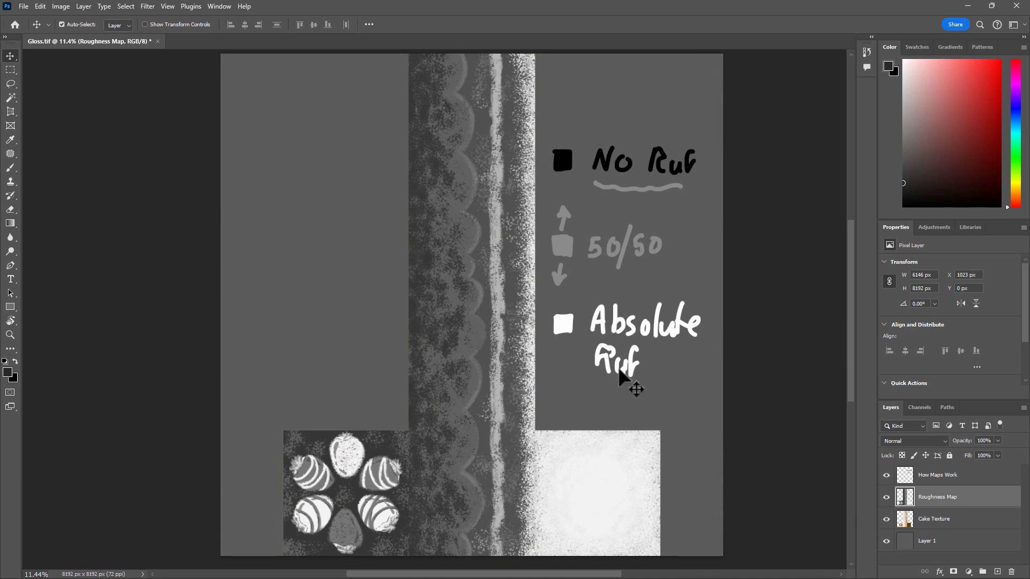
# Brush the mid grey sampled beside the jam stripe down the whole stripe.
pyautogui.press('b')
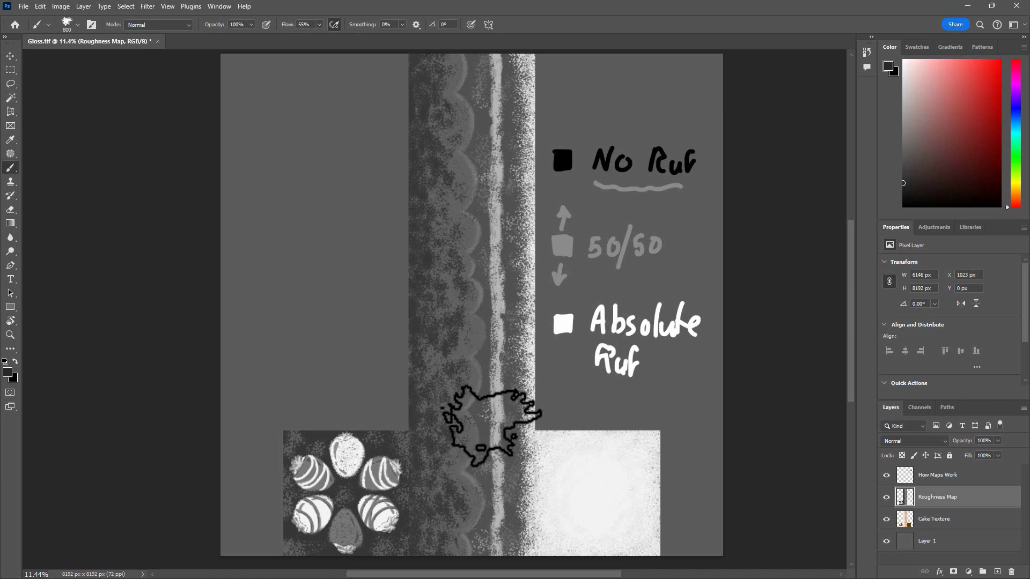
pyautogui.press('alt')
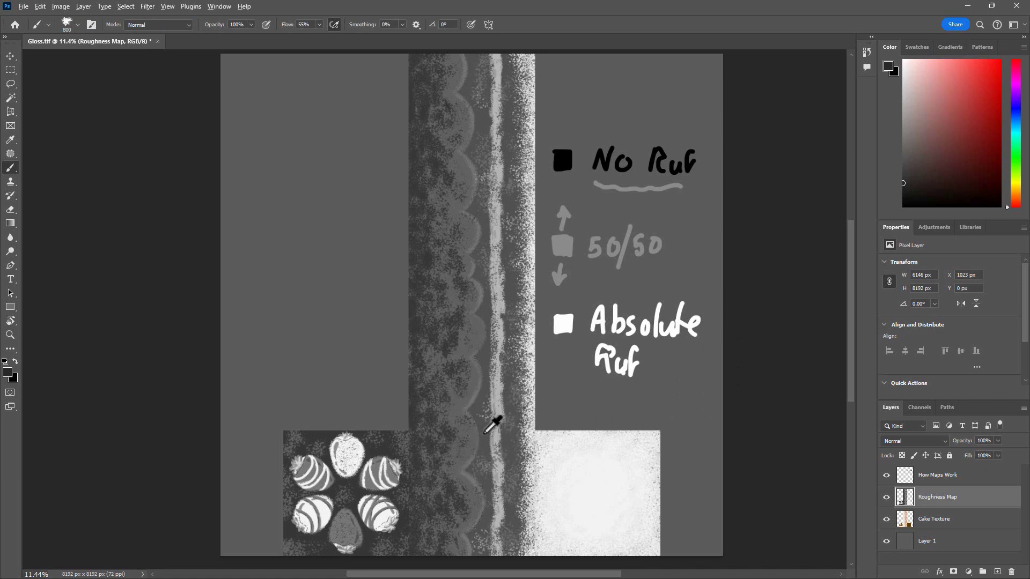
pyautogui.keyDown('alt'); pyautogui.click(485, 433); pyautogui.keyUp('alt')
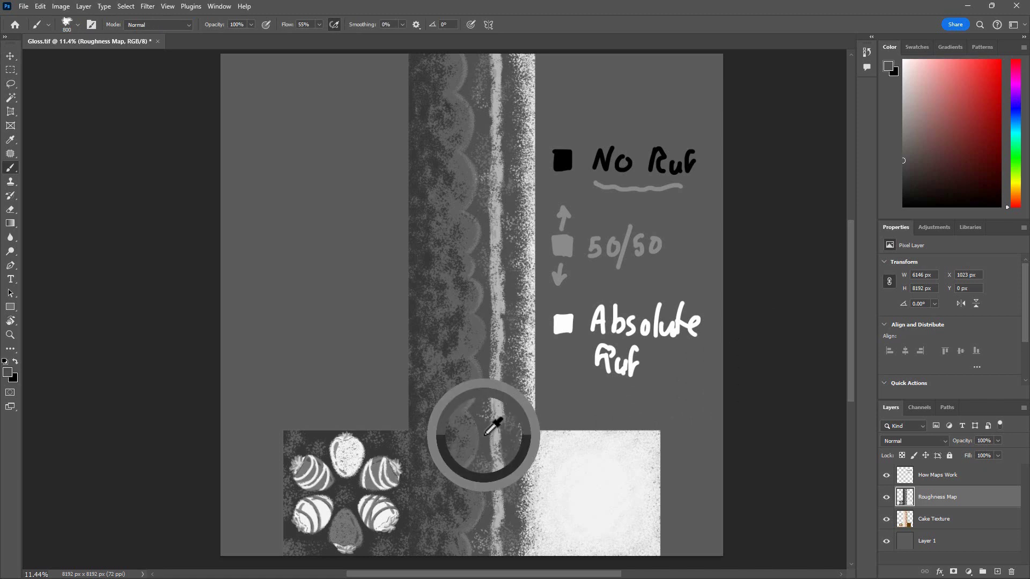
pyautogui.moveTo(490, 439)
pyautogui.mouseDown()
pyautogui.moveTo(501, 416)
pyautogui.moveTo(499, 445)
pyautogui.mouseUp()
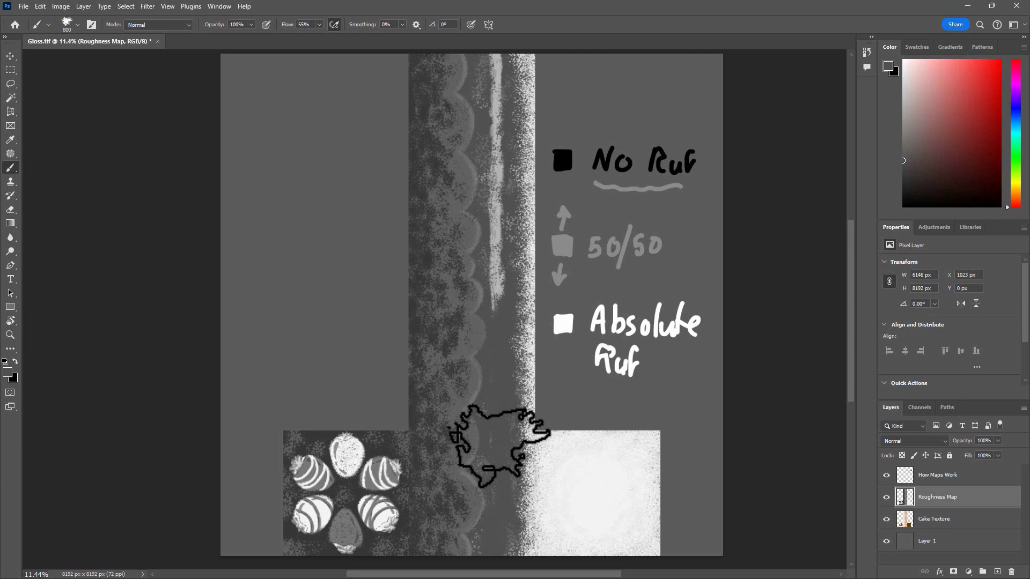
pyautogui.moveTo(499, 446); pyautogui.dragTo(494, 368)
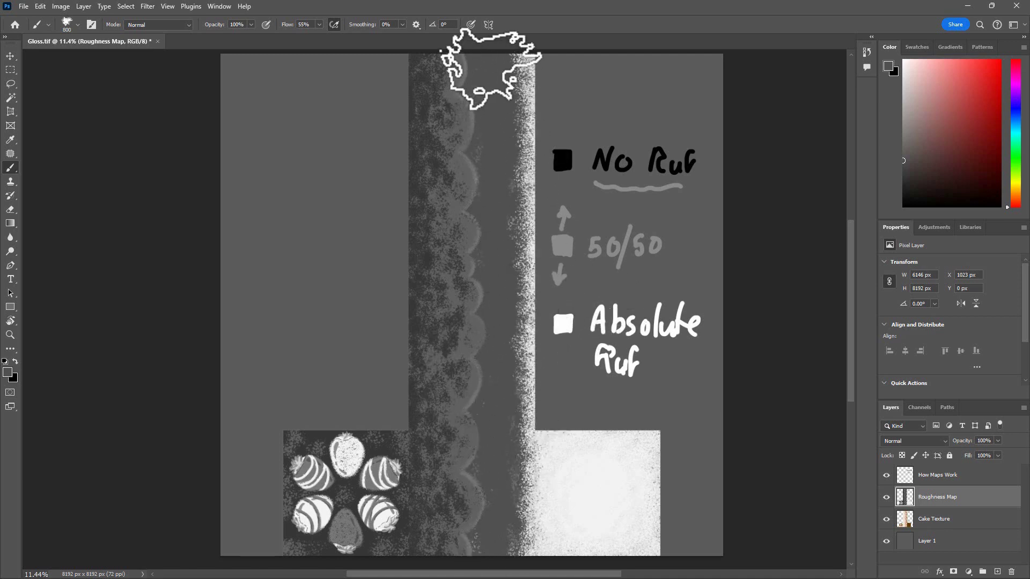
# Toggle Roughness Map to compare, undo a test white stroke, and choose a dark grey.
pyautogui.click(886, 497)
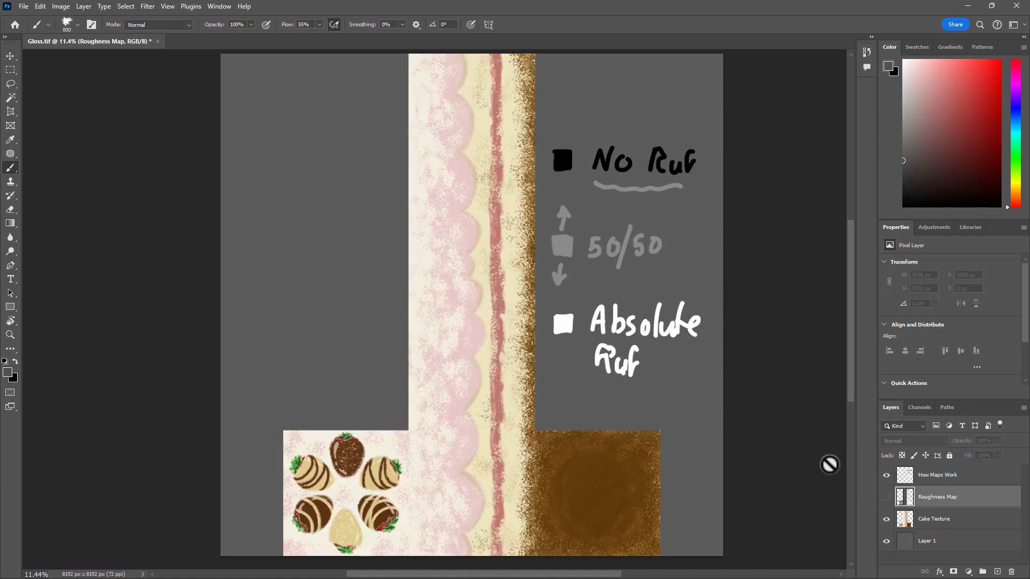
pyautogui.click(886, 498)
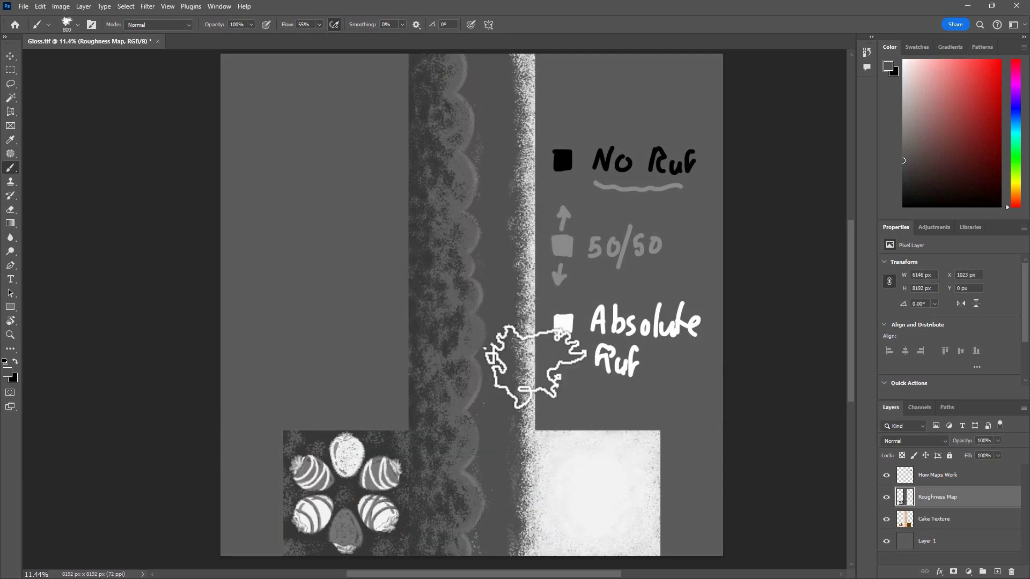
pyautogui.keyDown('alt'); pyautogui.click(501, 374); pyautogui.keyUp('alt')
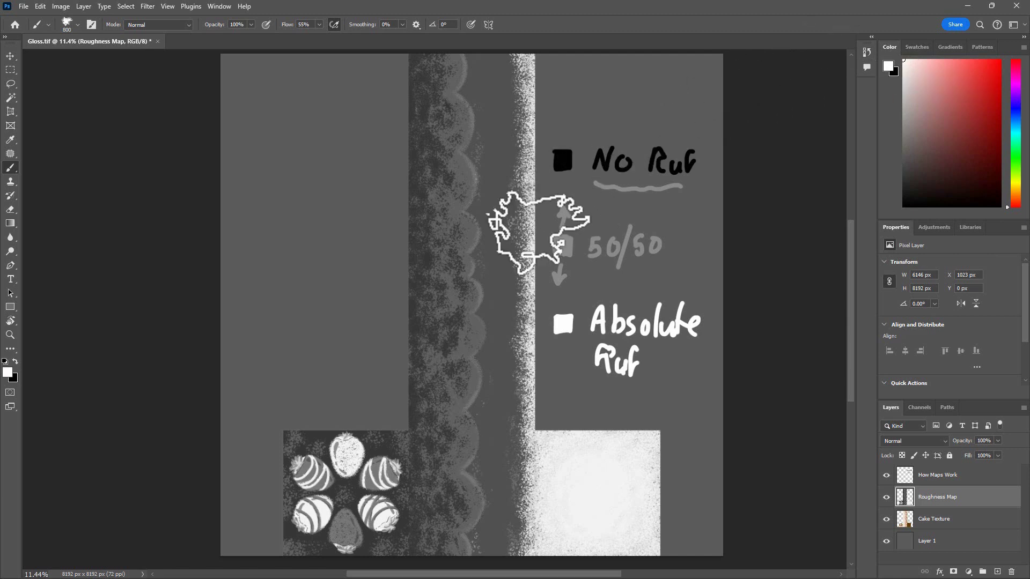
pyautogui.moveTo(488, 265)
pyautogui.mouseDown()
pyautogui.moveTo(492, 343)
pyautogui.moveTo(489, 150)
pyautogui.mouseUp()
pyautogui.hotkey('ctrl', 'z')
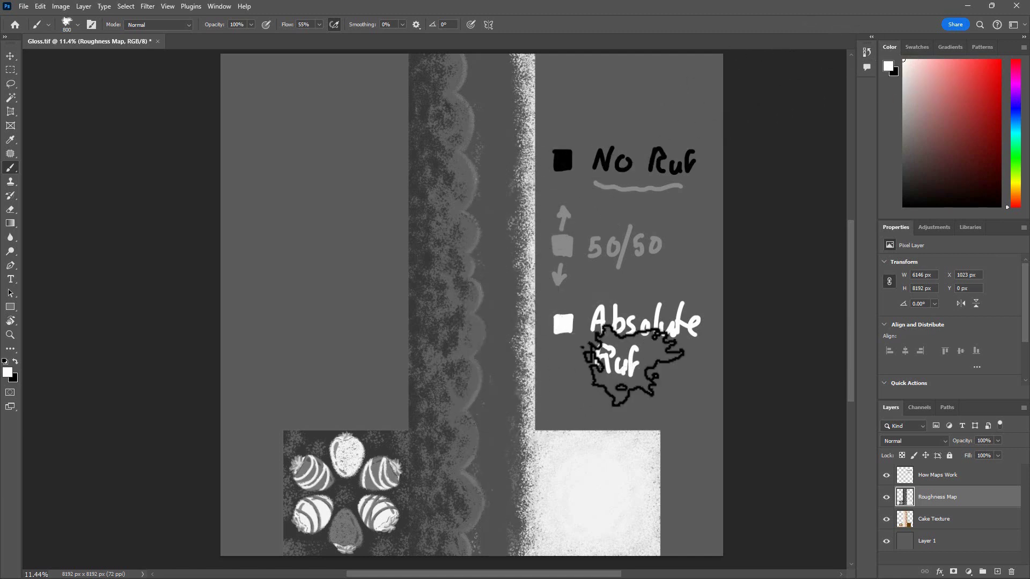
pyautogui.click(918, 182)
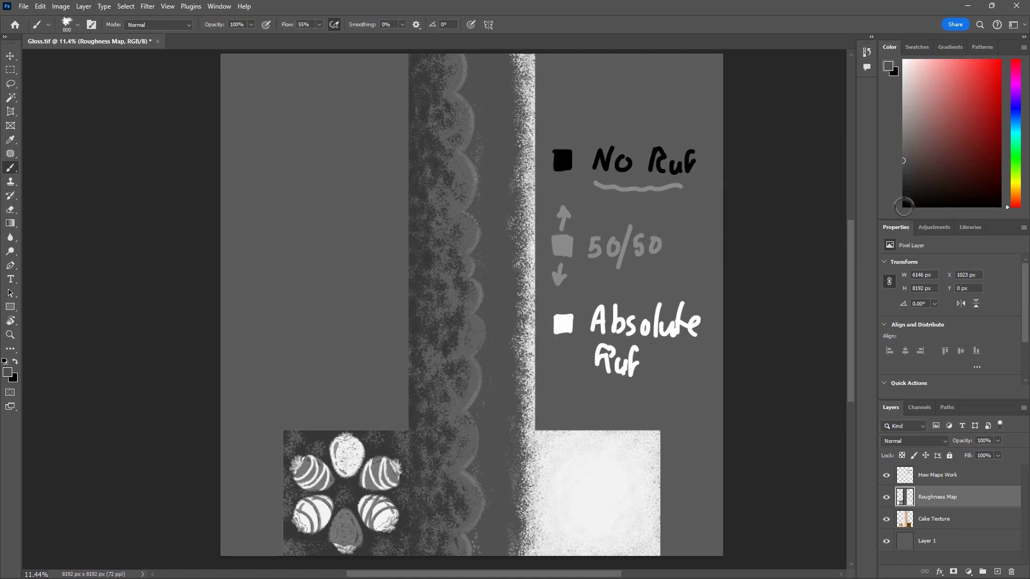
# Zoom in and fill a rectangular selection of the strawberry square with dark grey.
pyautogui.click(383, 528)
pyautogui.moveTo(384, 528)
pyautogui.mouseDown()
pyautogui.moveTo(345, 269)
pyautogui.moveTo(455, 294)
pyautogui.moveTo(451, 240)
pyautogui.mouseUp()
pyautogui.press('m')
pyautogui.moveTo(259, 268); pyautogui.dragTo(194, 199)
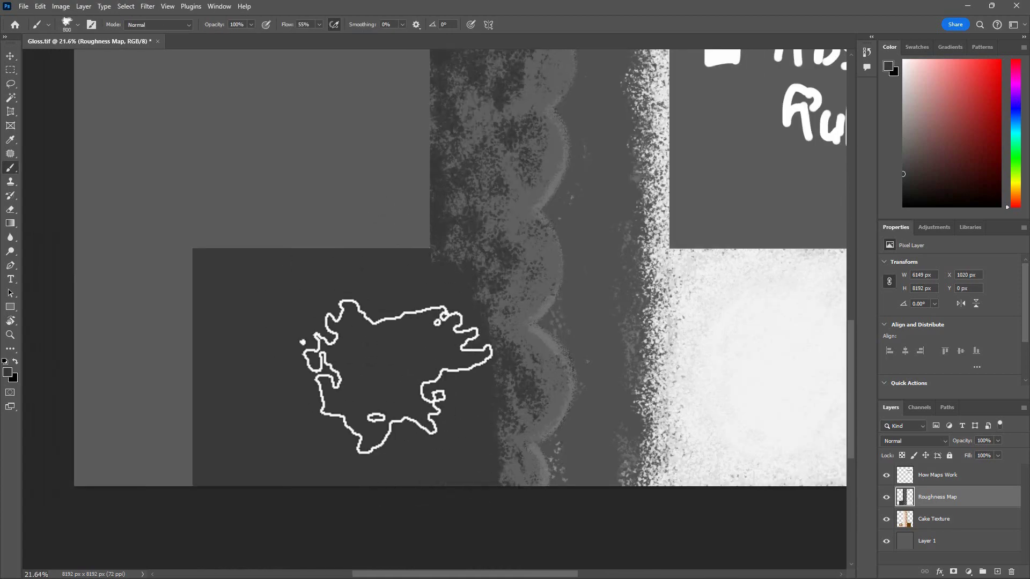
pyautogui.hotkey('ctrl', ',')
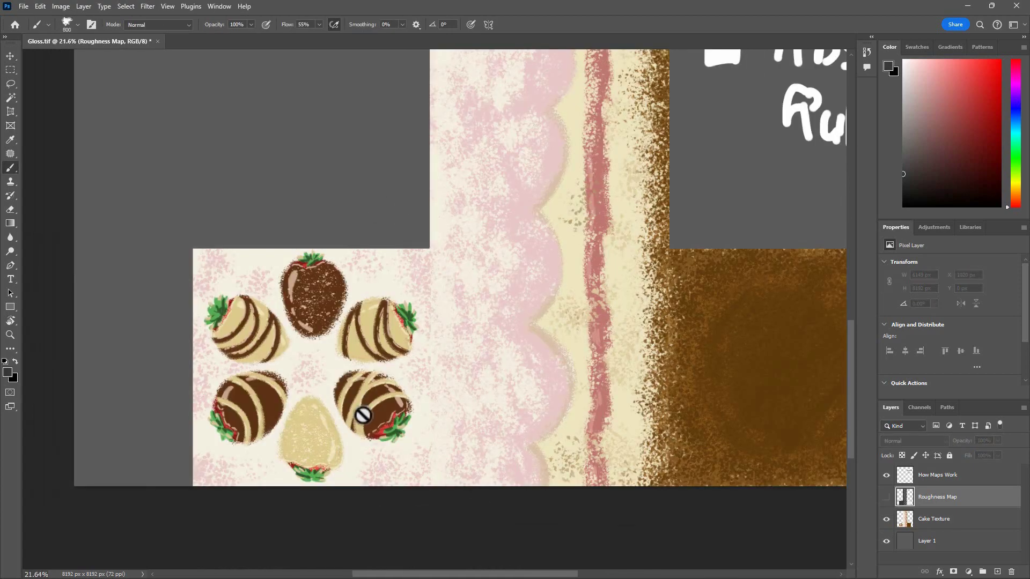
pyautogui.hotkey('ctrl', ',')
pyautogui.scroll(-2, 365, 400)
pyautogui.scroll(3, 413, 376)
pyautogui.hotkey('ctrl', ',')
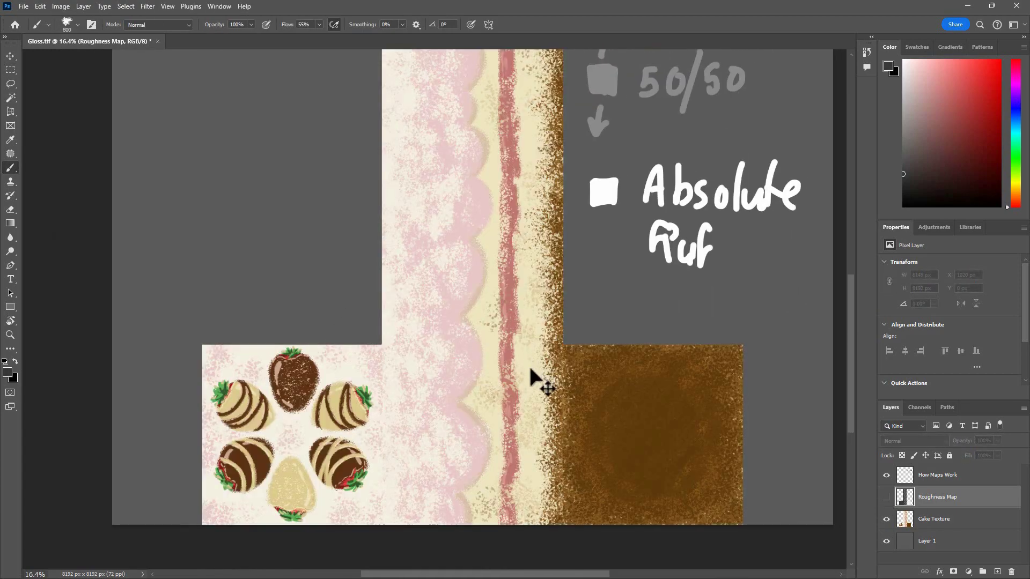
pyautogui.hotkey('ctrl', ',')
pyautogui.scroll(-3, 379, 453)
# Lasso the scalloped frosting strip, adjust it with a Shift-marquee, and fill it dark grey.
pyautogui.press('l')
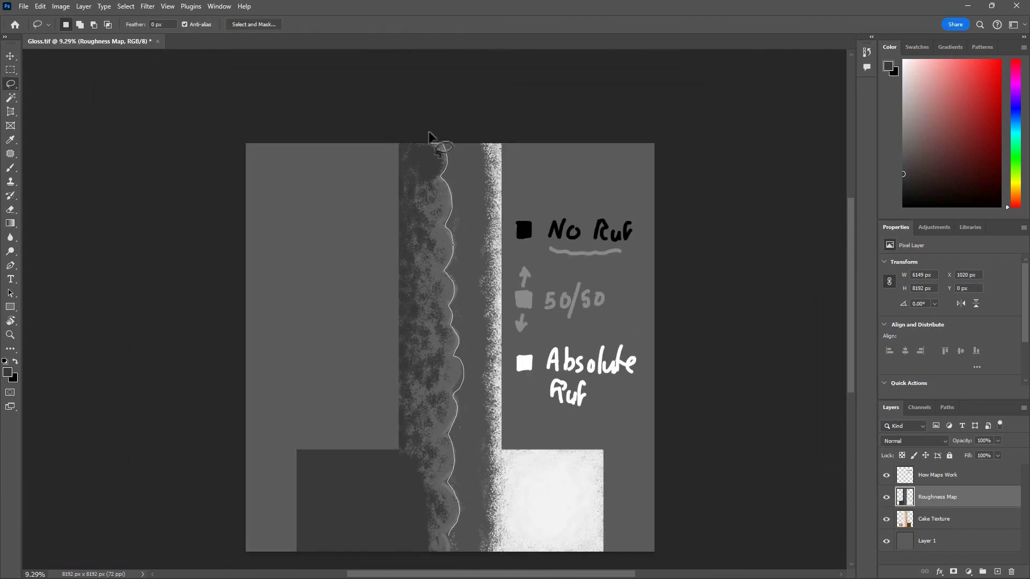
pyautogui.moveTo(429, 136); pyautogui.dragTo(421, 450)
pyautogui.press('m')
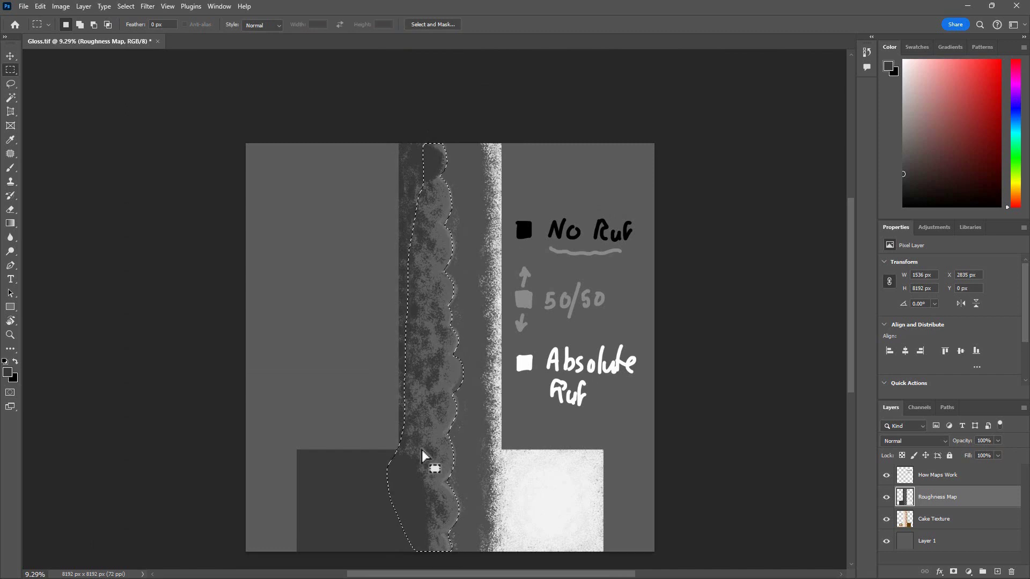
pyautogui.press('shift')
pyautogui.moveTo(431, 467); pyautogui.dragTo(399, 143)
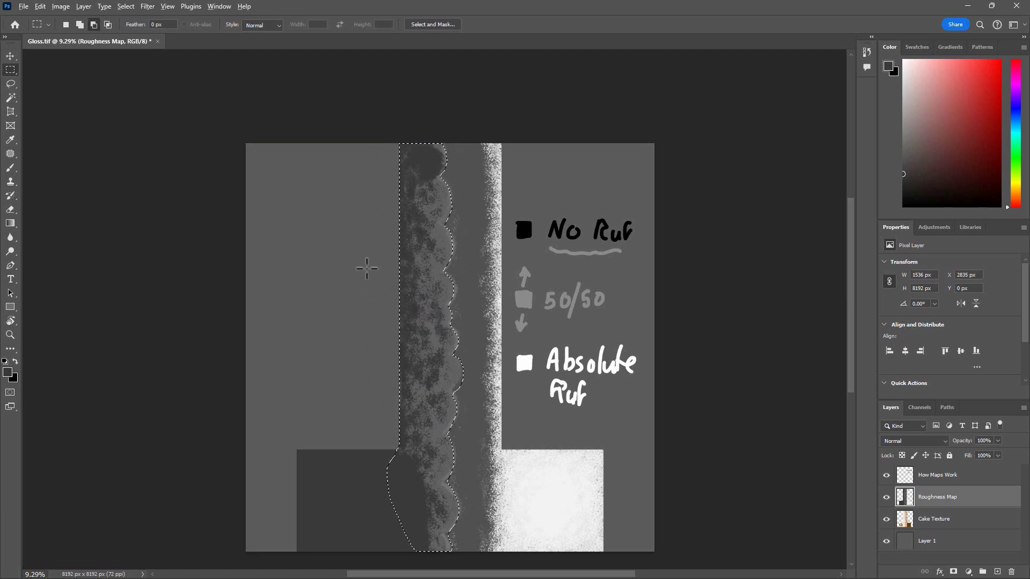
pyautogui.hotkey('alt', 'BackSpace')
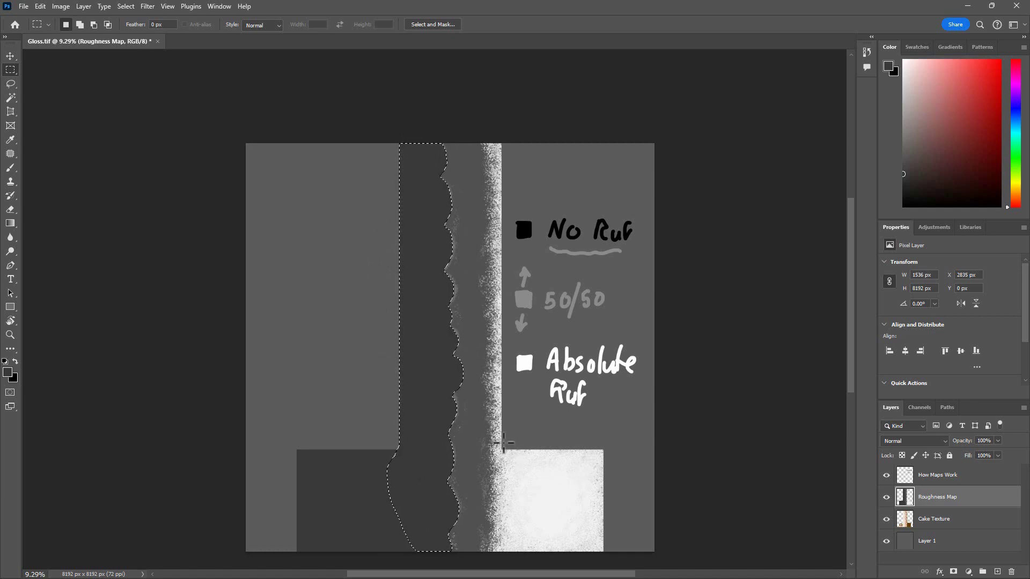
pyautogui.hotkey('ctrl', 'd')
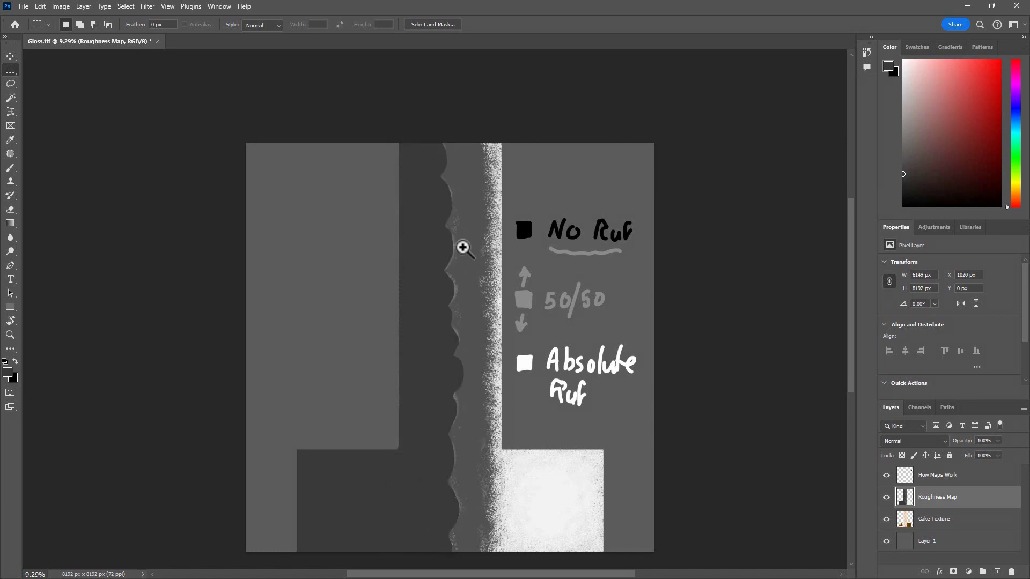
pyautogui.keyDown('ctrl'); pyautogui.click(469, 245); pyautogui.keyUp('ctrl')
pyautogui.press('b')
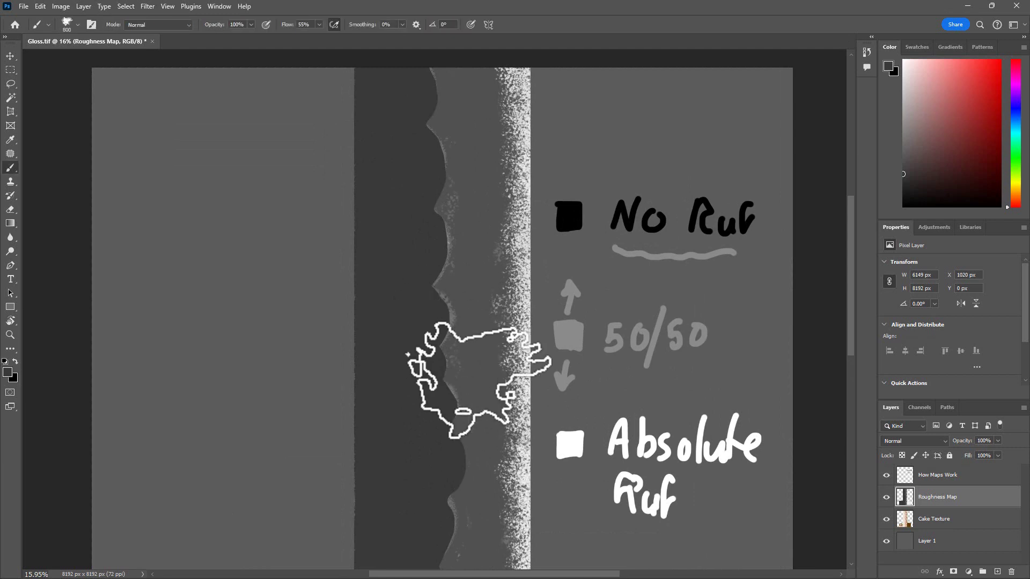
pyautogui.scroll(-2, 485, 375)
pyautogui.scroll(-3, 460, 384)
pyautogui.scroll(-1, 450, 396)
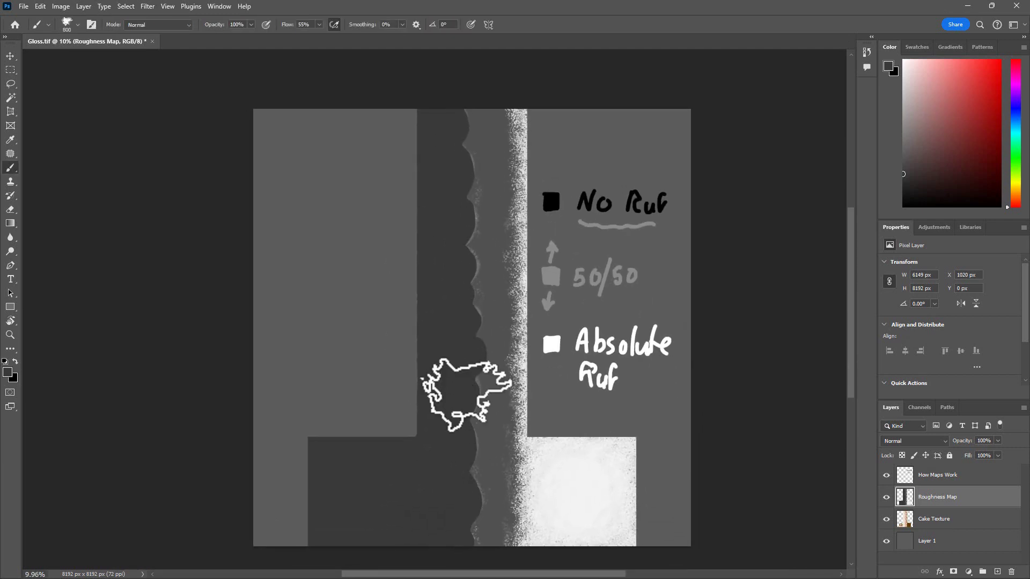
pyautogui.press('v')
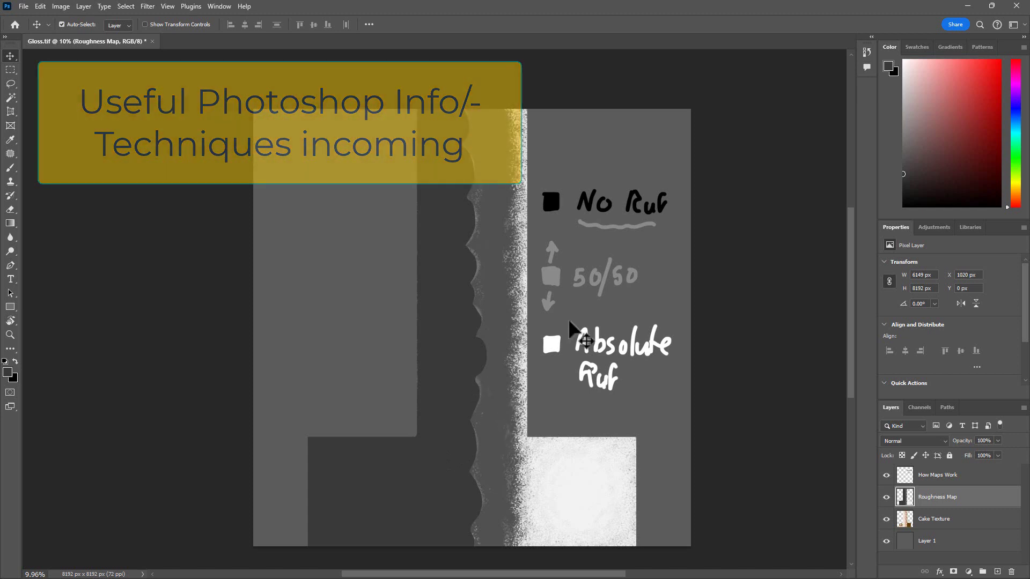
# Try a Magic Wand selection of the dark region, deselect, and set tolerance to 10.
pyautogui.press('w')
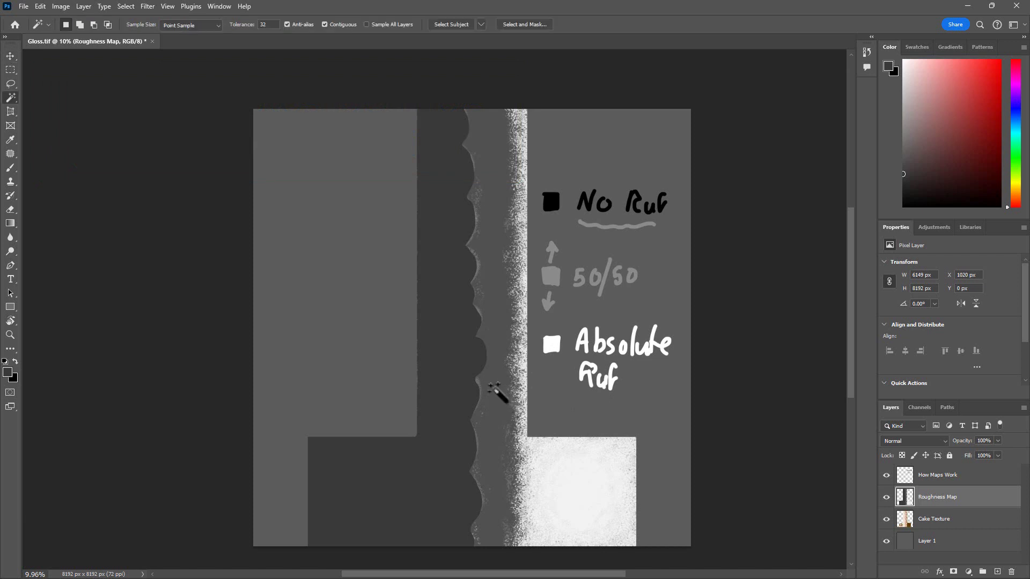
pyautogui.click(490, 384)
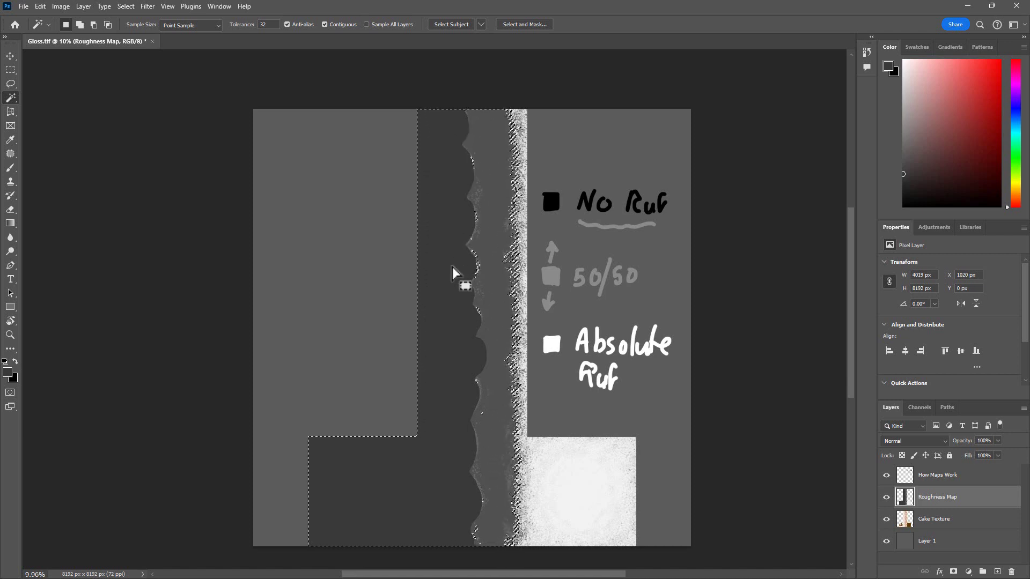
pyautogui.hotkey('ctrl', 'd')
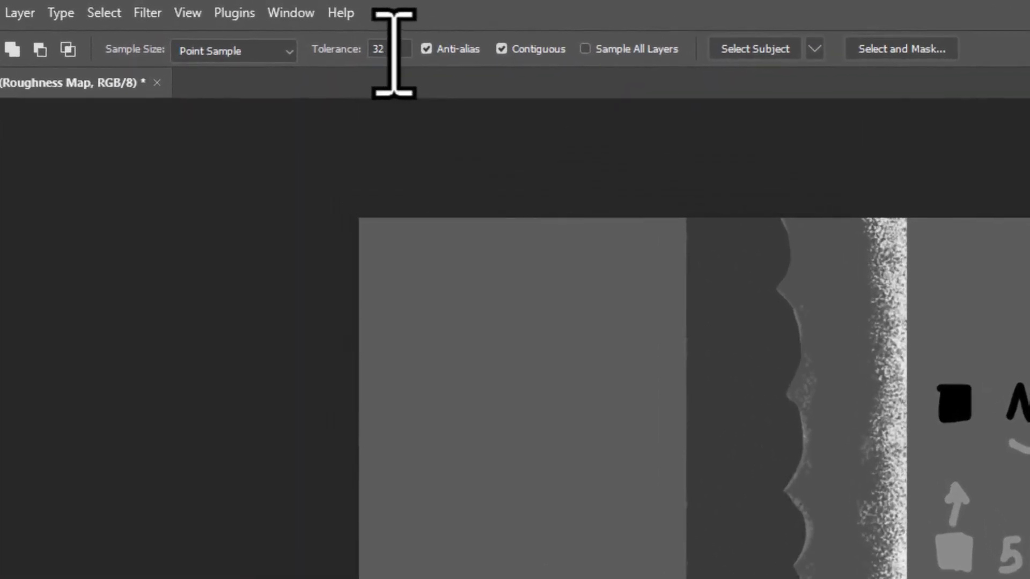
pyautogui.click(395, 49)
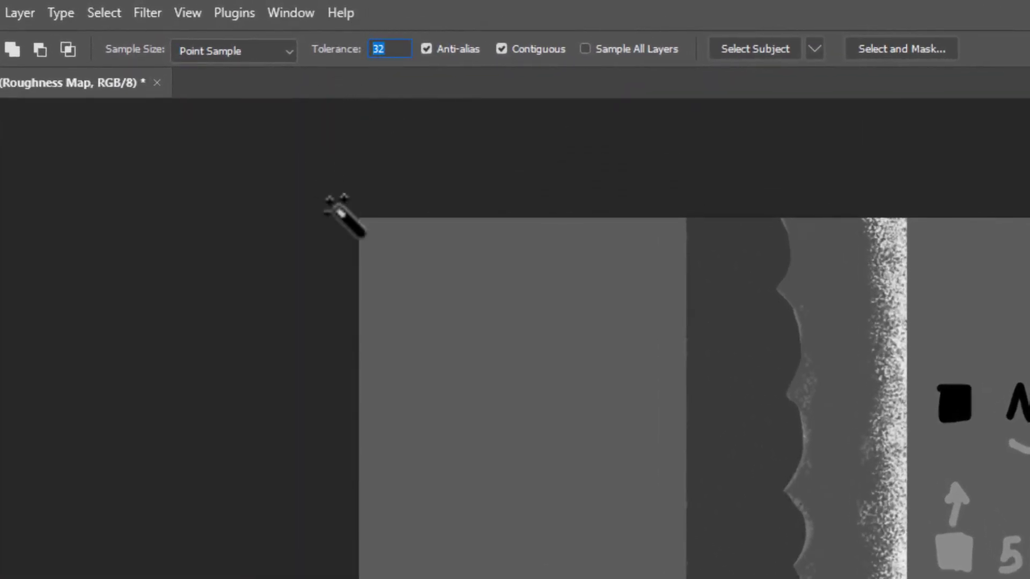
pyautogui.write('10')
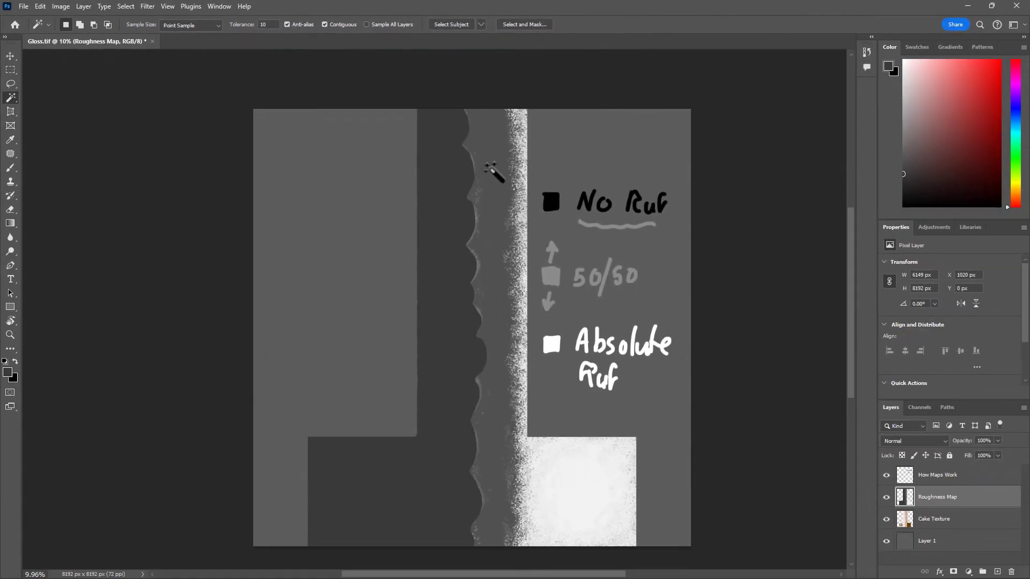
# Magic Wand-select the mid-grey scalloped strip and Shift-add part of its noisy edge.
pyautogui.click(480, 141)
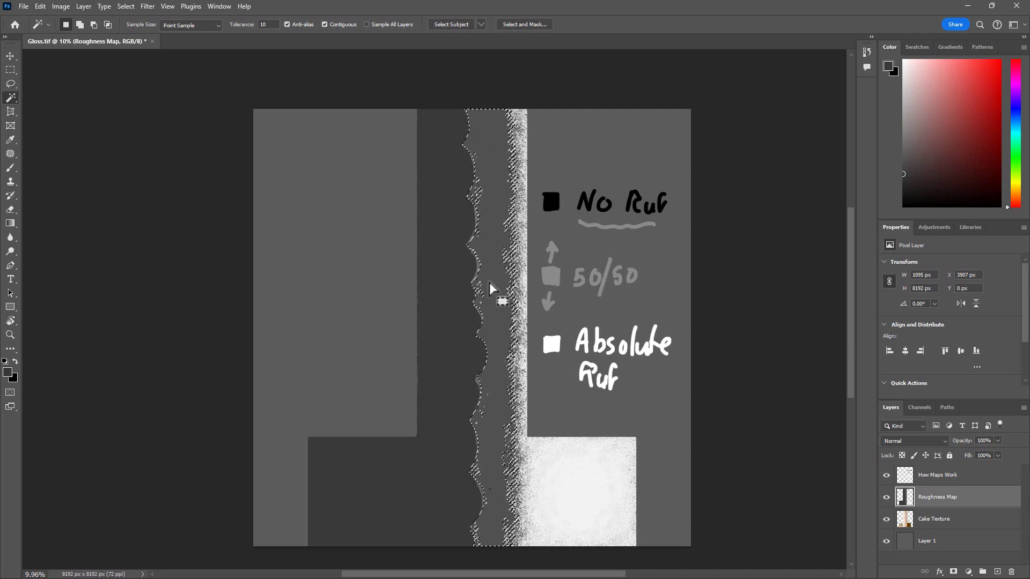
pyautogui.moveTo(499, 230); pyautogui.dragTo(529, 225)
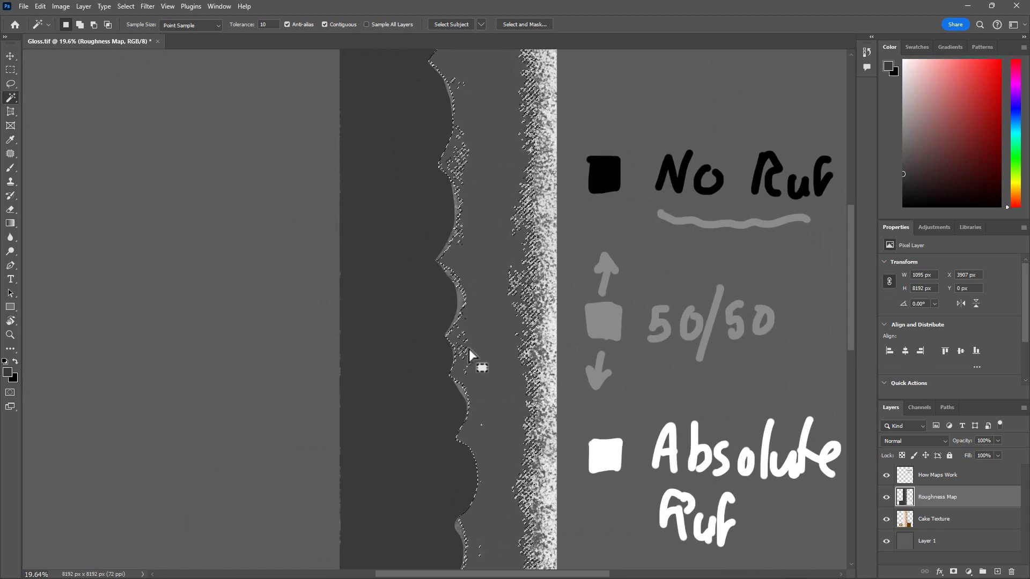
pyautogui.press('shift')
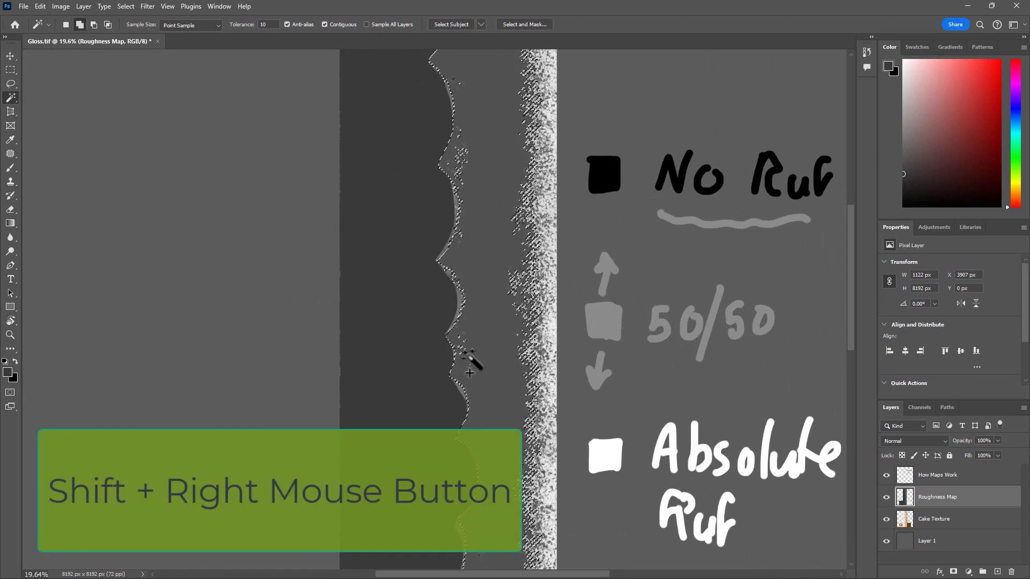
pyautogui.keyDown('shift'); pyautogui.click(512, 307); pyautogui.keyUp('shift')
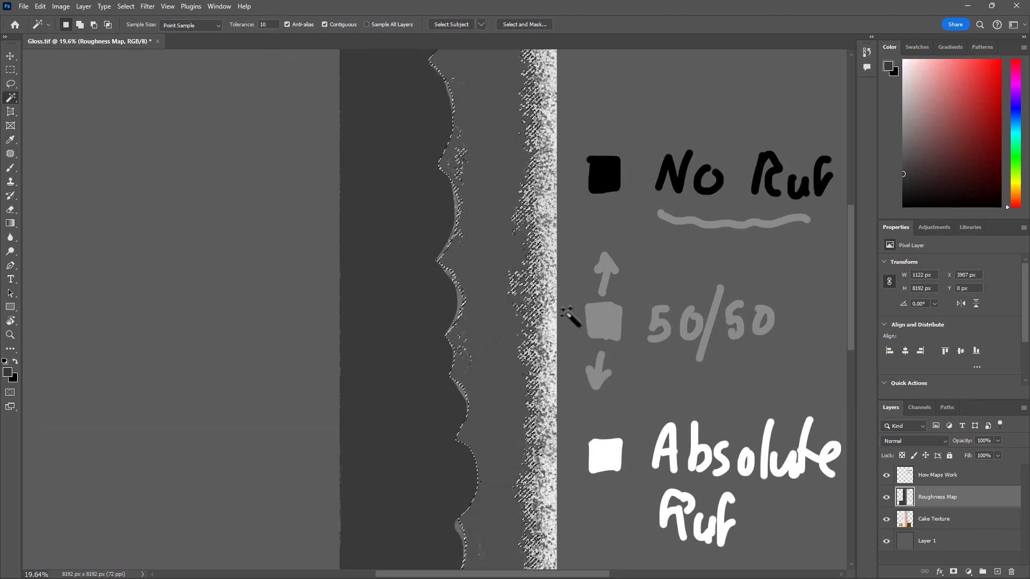
pyautogui.scroll(-2, 531, 331)
pyautogui.moveTo(520, 347); pyautogui.dragTo(524, 290)
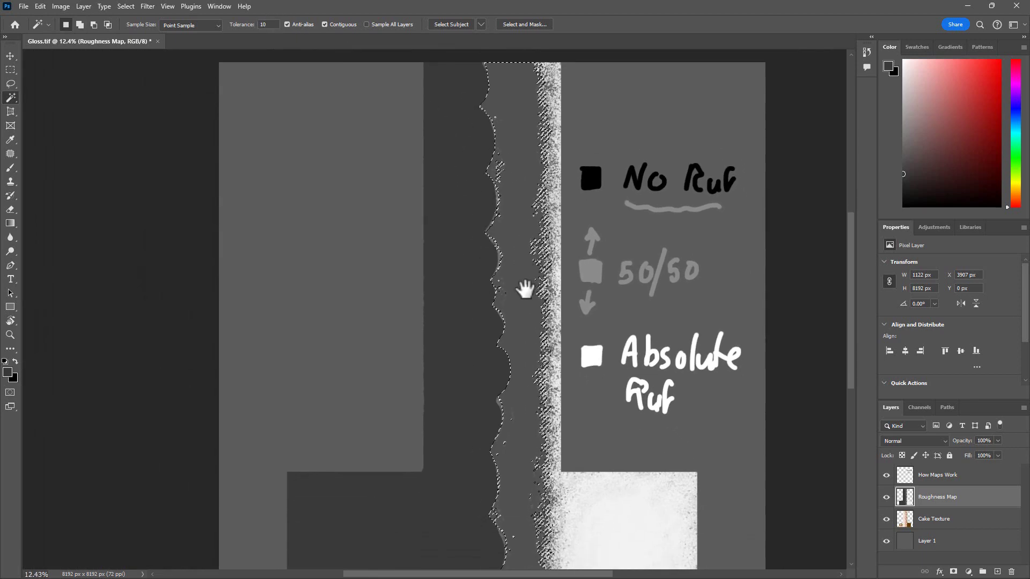
pyautogui.scroll(-1, 515, 300)
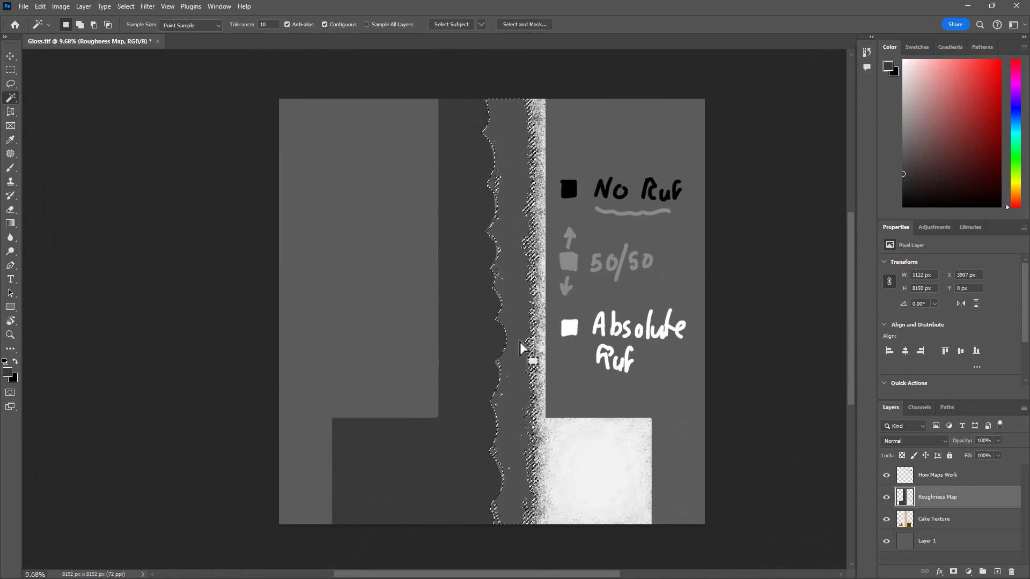
# Darken the selected strip to near-black with a Levels midtone of 0.59.
pyautogui.hotkey('ctrl', 'l')
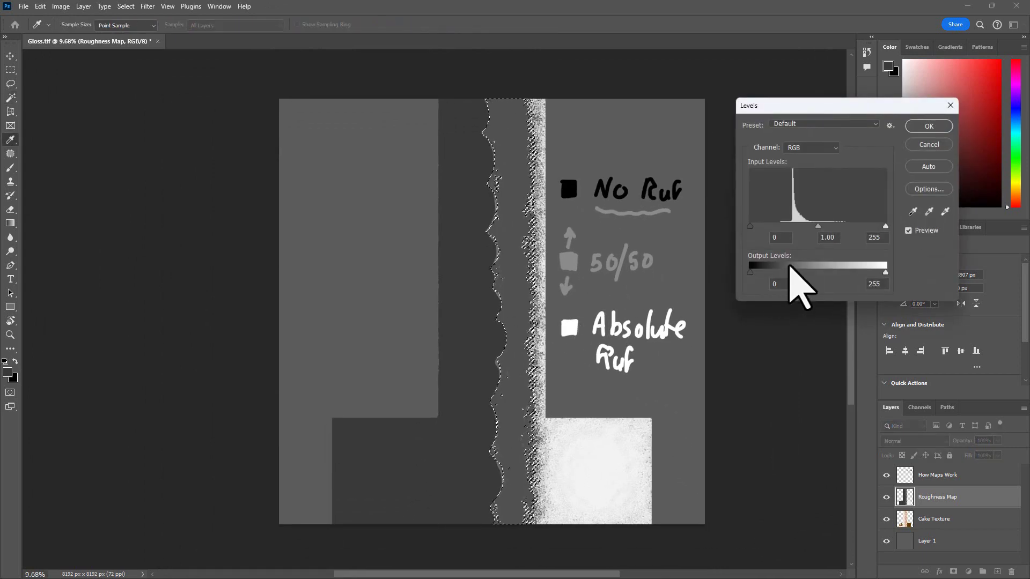
pyautogui.moveTo(817, 227); pyautogui.dragTo(841, 233)
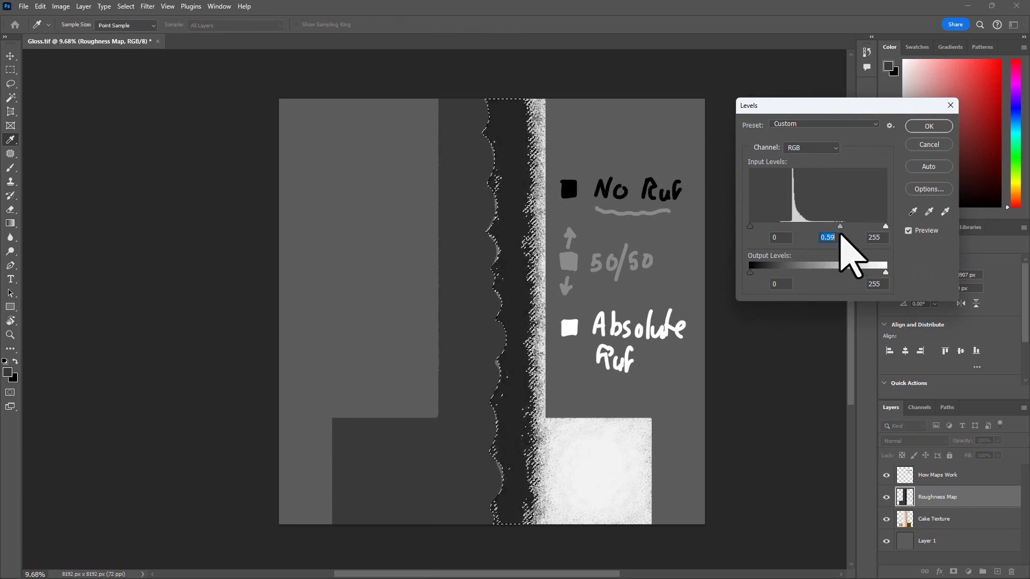
pyautogui.click(929, 127)
pyautogui.press('w')
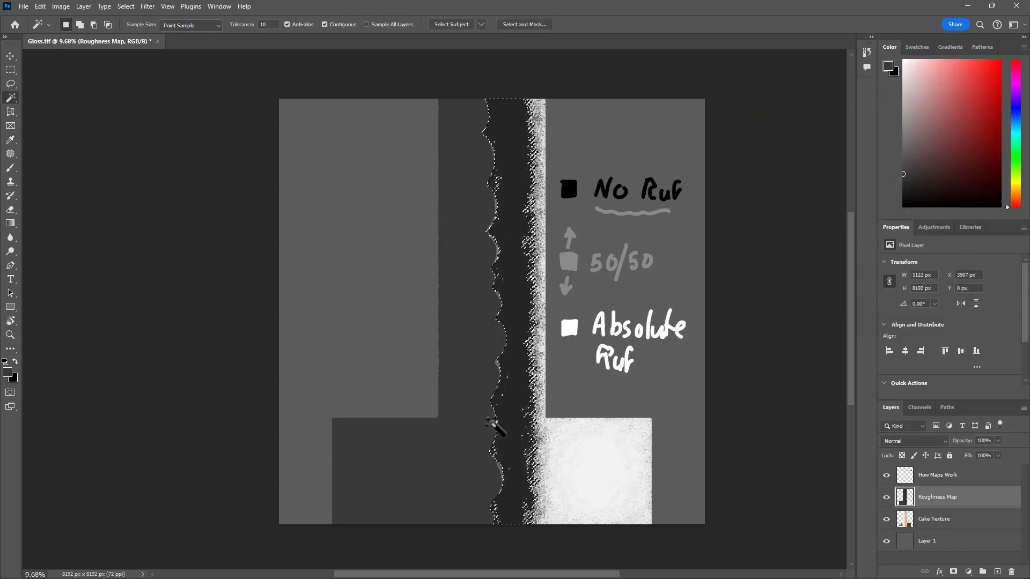
# Deselect, zoom in, and hide the Roughness Map layer to reveal the coloured cake.
pyautogui.hotkey('ctrl', 'd')
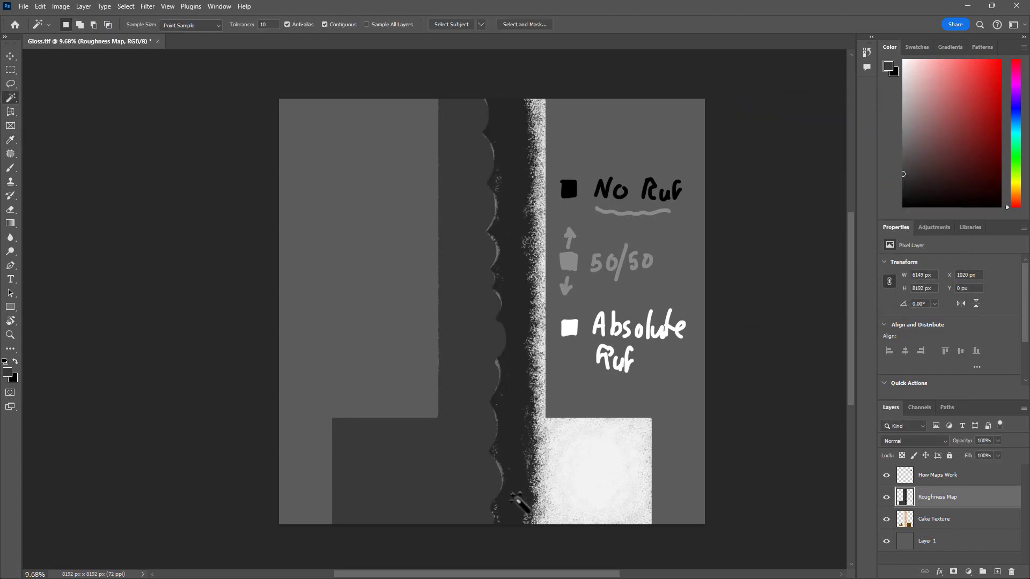
pyautogui.scroll(5, 516, 507)
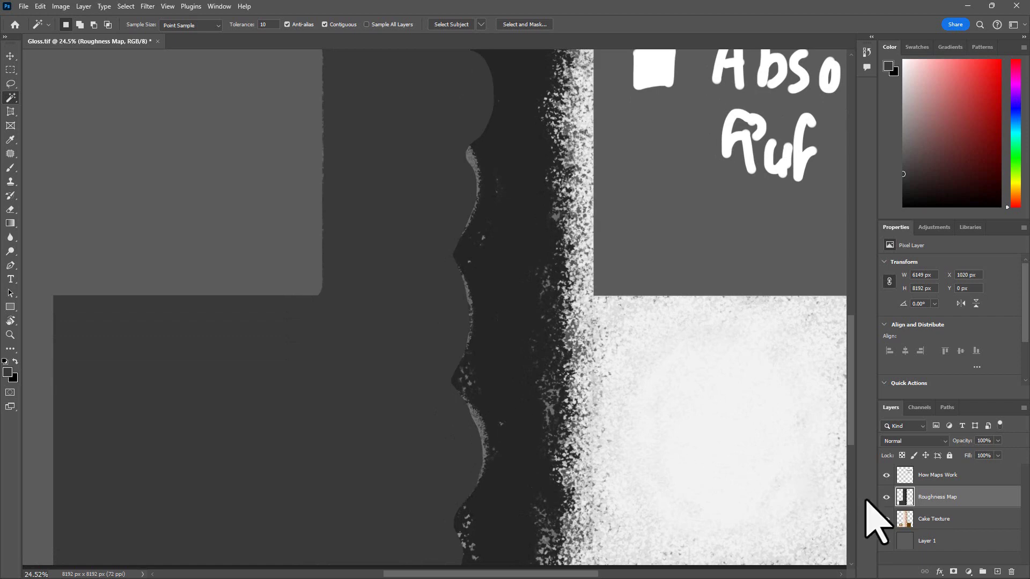
pyautogui.click(886, 498)
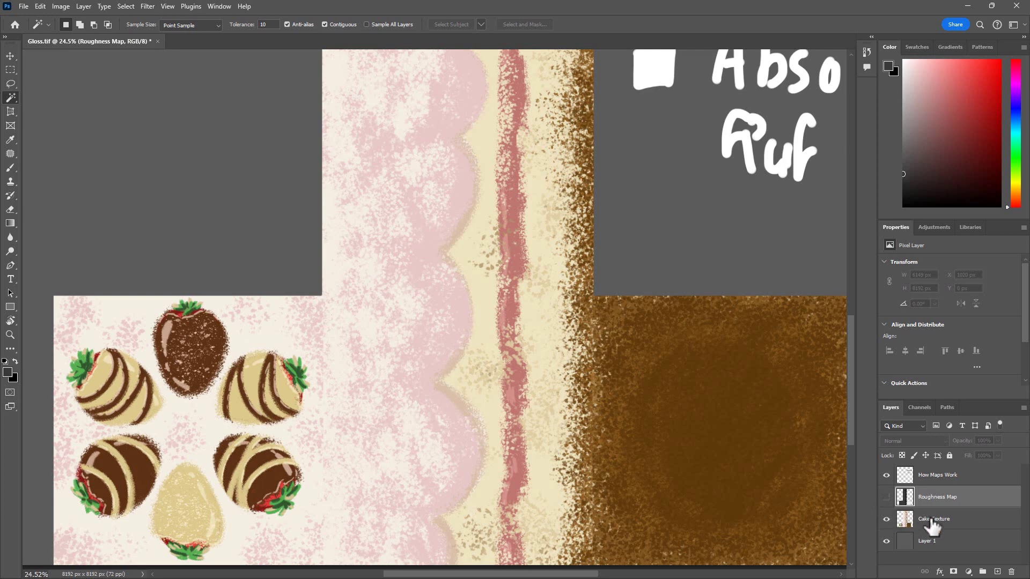
# On the Cake Texture layer, Magic Wand-select the pink frosting scallops at tolerance 20.
pyautogui.click(940, 525)
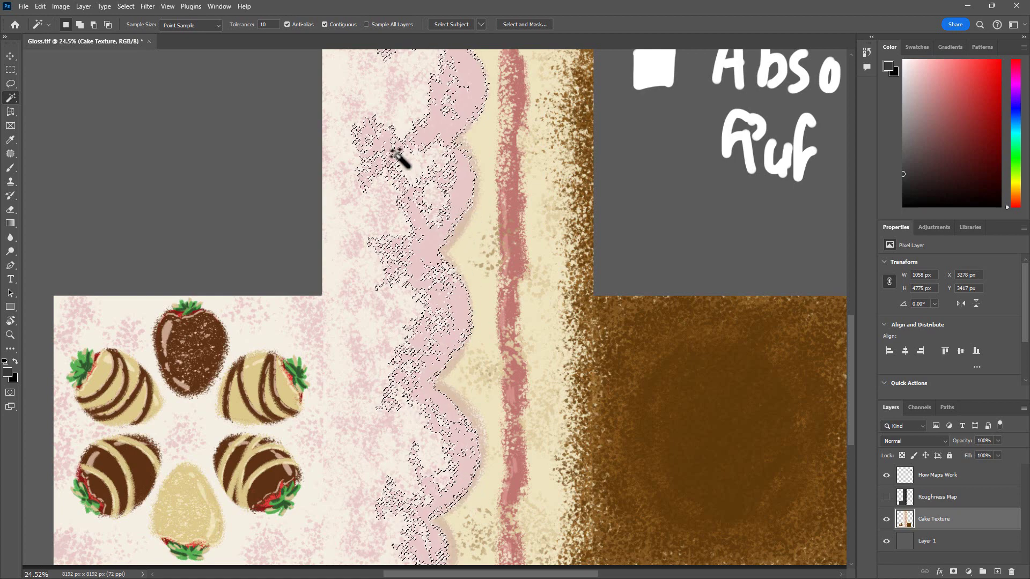
pyautogui.click(265, 24)
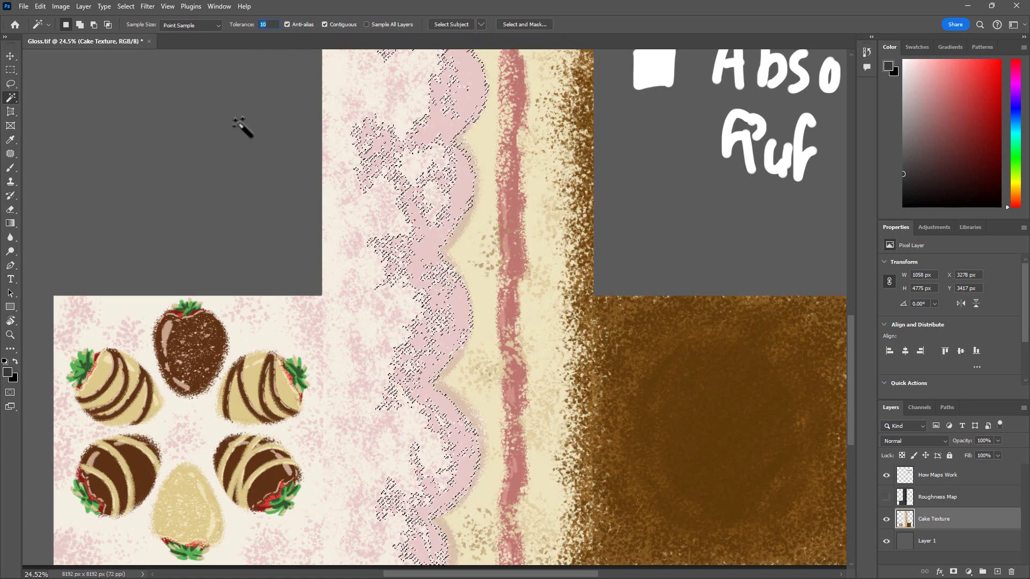
pyautogui.write('20')
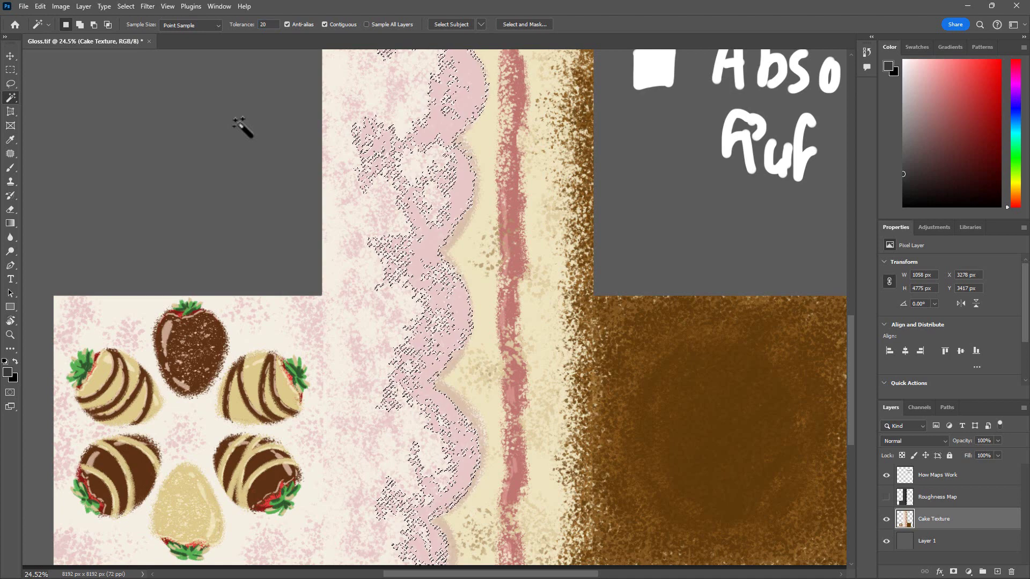
pyautogui.hotkey('ctrl', 'd')
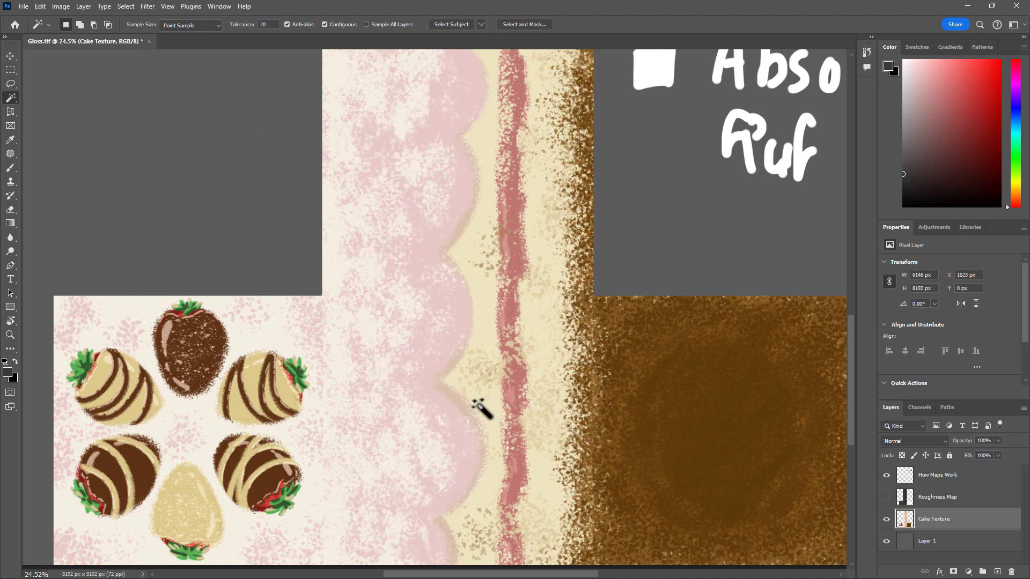
pyautogui.click(463, 438)
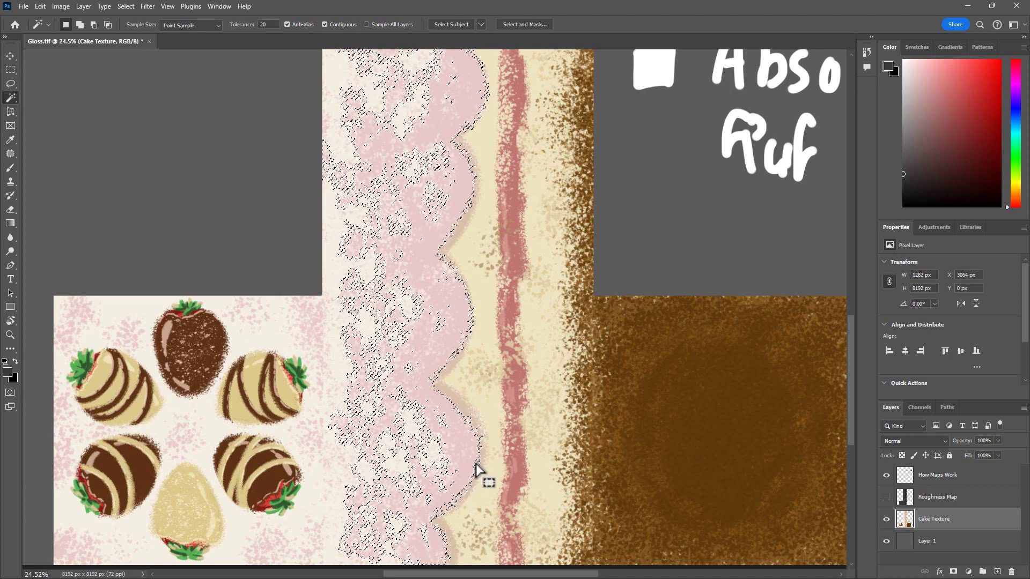
pyautogui.scroll(-3, 485, 407)
pyautogui.scroll(1, 481, 423)
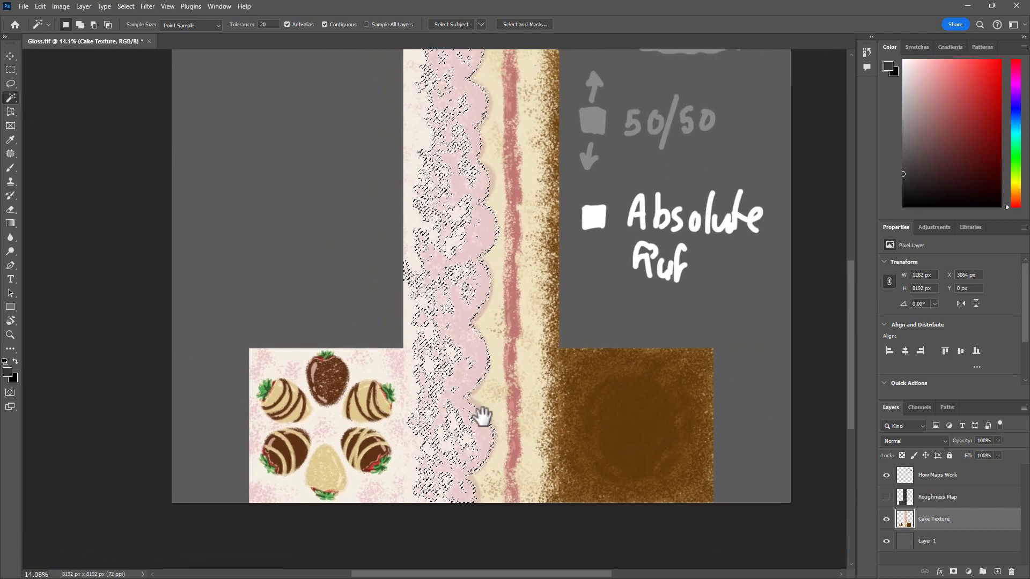
pyautogui.moveTo(480, 423)
pyautogui.mouseDown()
pyautogui.moveTo(485, 469)
pyautogui.moveTo(496, 416)
pyautogui.mouseUp()
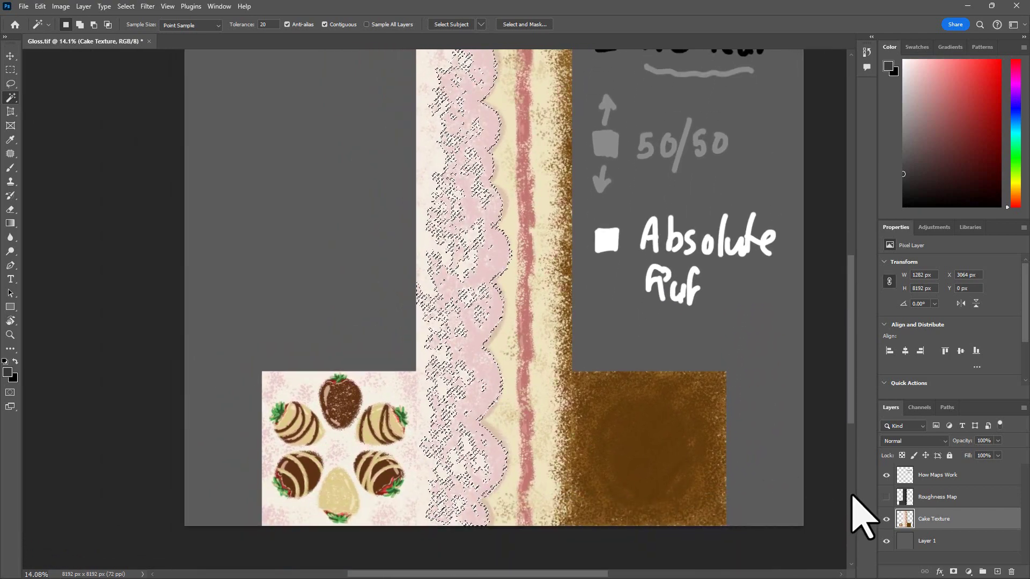
# Show and select the Roughness Map layer, then clear the frosting selection.
pyautogui.click(886, 497)
pyautogui.click(952, 498)
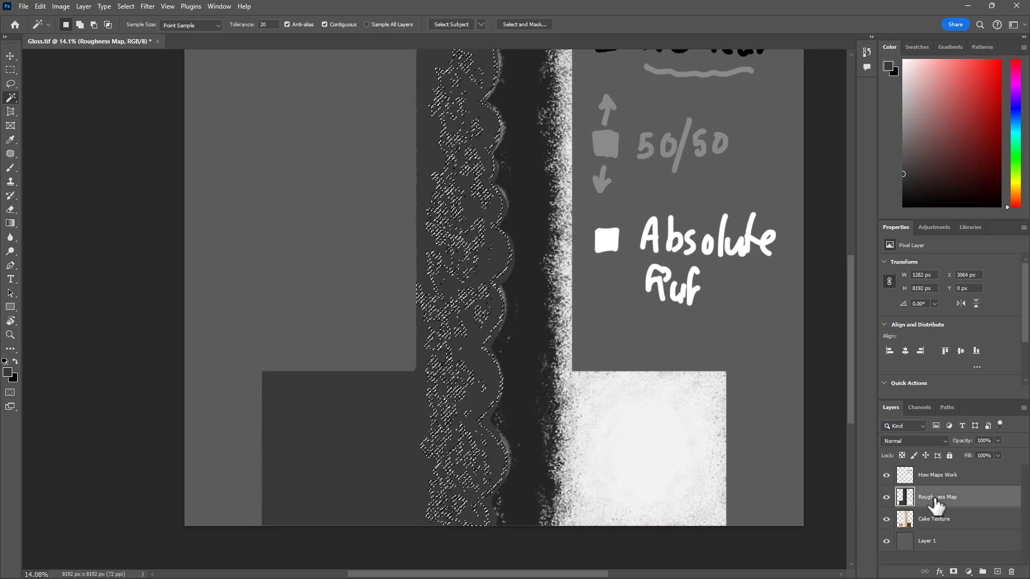
pyautogui.scroll(4, 513, 384)
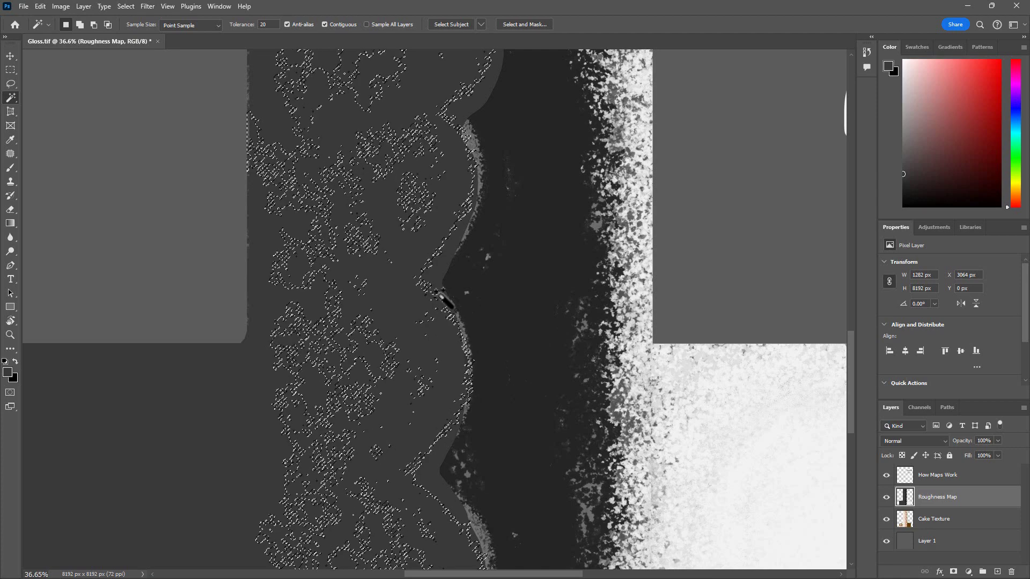
pyautogui.click(468, 330)
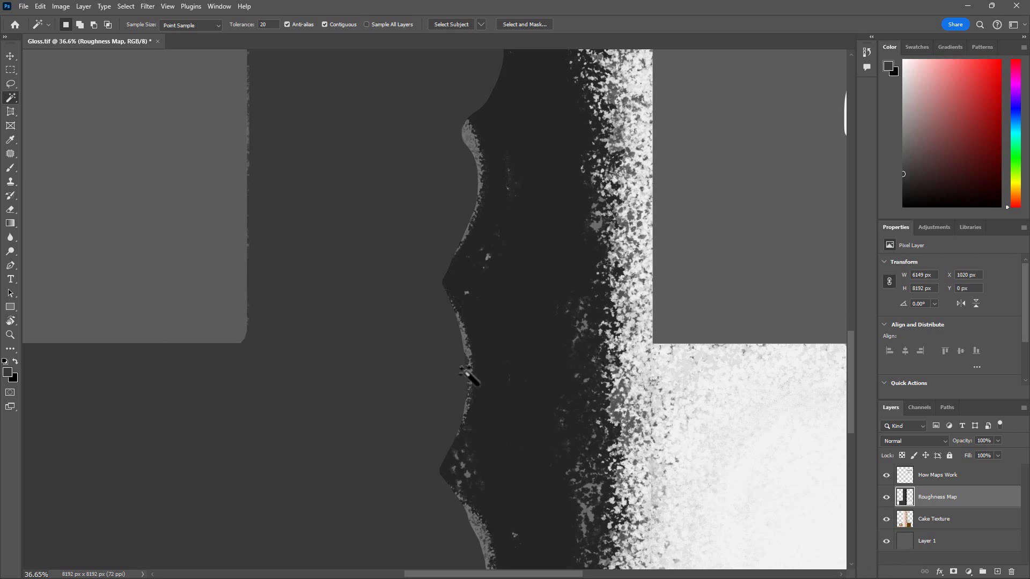
# Paint over the light speckles on the jam band's left edge with a small brush sampled from the band.
pyautogui.press('b')
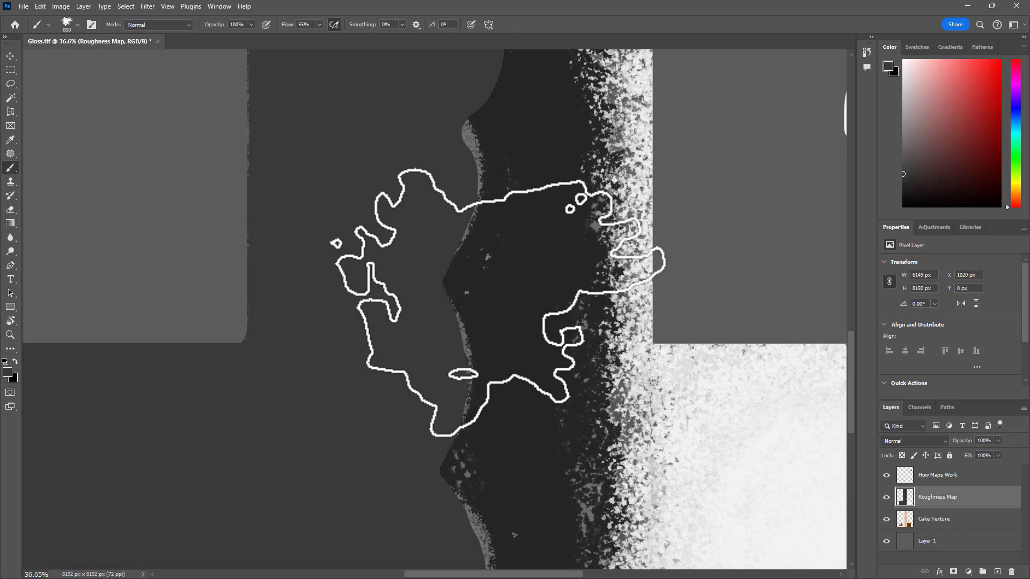
pyautogui.press('[')
pyautogui.press('[')
pyautogui.press('[')
pyautogui.press('[')
pyautogui.press('[')
pyautogui.press('[')
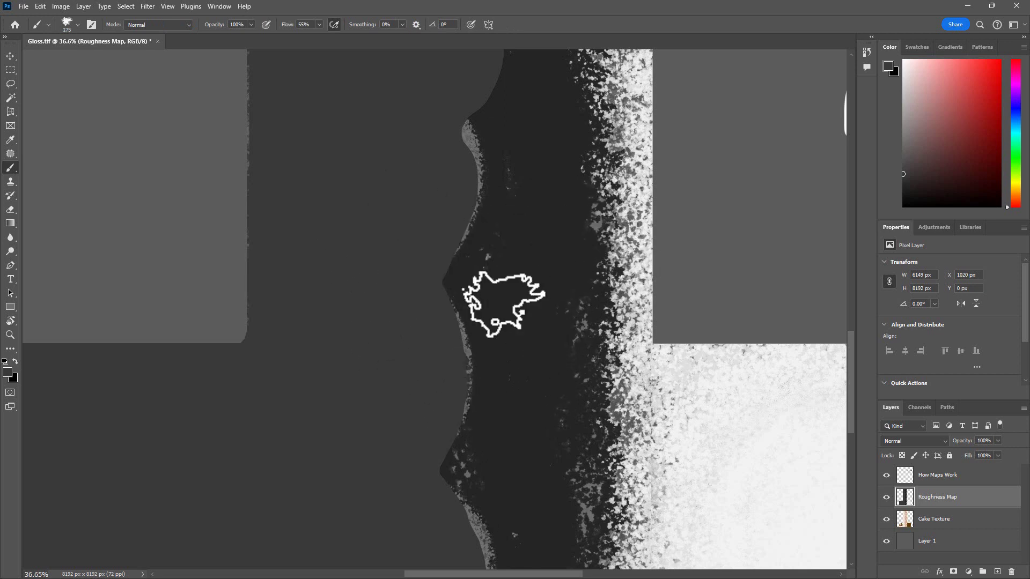
pyautogui.keyDown('alt'); pyautogui.click(502, 307); pyautogui.keyUp('alt')
pyautogui.moveTo(503, 307)
pyautogui.mouseDown()
pyautogui.moveTo(466, 275)
pyautogui.moveTo(458, 292)
pyautogui.moveTo(481, 372)
pyautogui.moveTo(476, 330)
pyautogui.mouseUp()
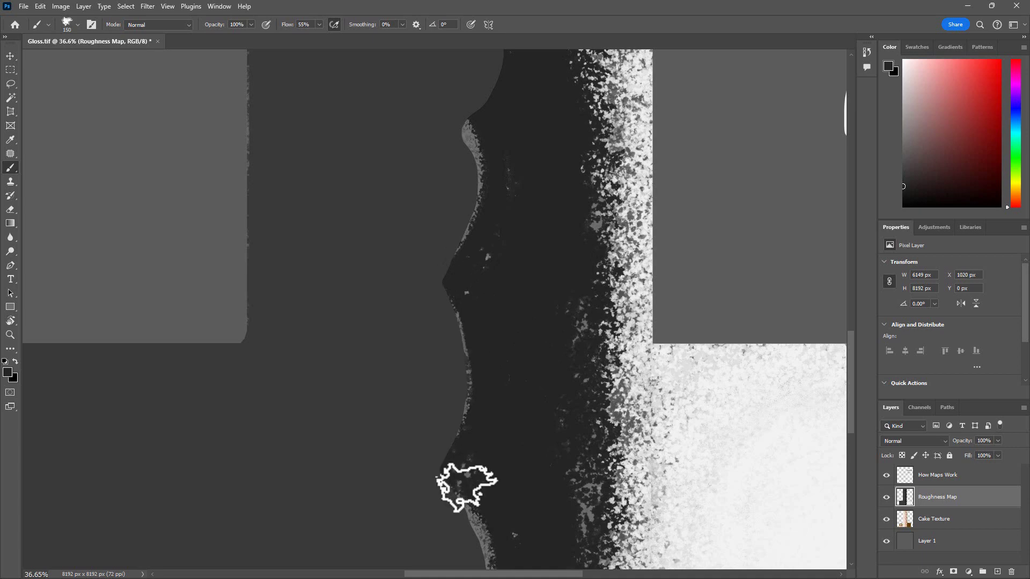
pyautogui.scroll(-5, 489, 479)
pyautogui.scroll(-4, 510, 363)
pyautogui.scroll(3, 501, 166)
pyautogui.rightClick(10, 237)
pyautogui.click(48, 266)
pyautogui.scroll(-2, 482, 161)
# Hide the How Maps Work notes layer.
pyautogui.press('b')
pyautogui.scroll(1, 524, 433)
pyautogui.scroll(3, 508, 137)
pyautogui.scroll(-6, 565, 462)
pyautogui.scroll(-4, 565, 463)
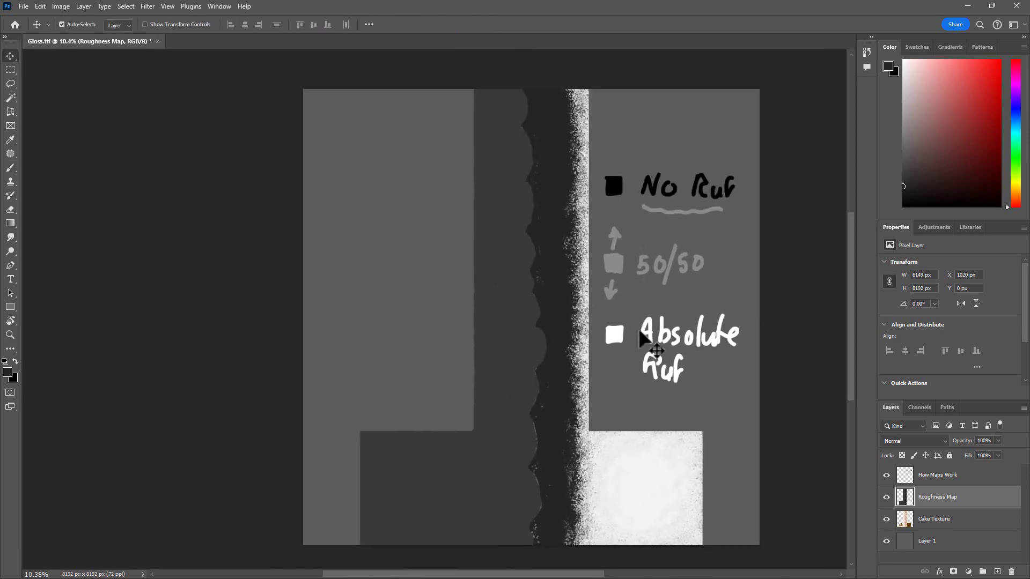
pyautogui.click(887, 475)
# Pan and zoom across the roughness map's light region, dark jam stripe, flat grey area and speckled edge.
pyautogui.press('v')
pyautogui.scroll(2, 578, 185)
pyautogui.scroll(2, 578, 185)
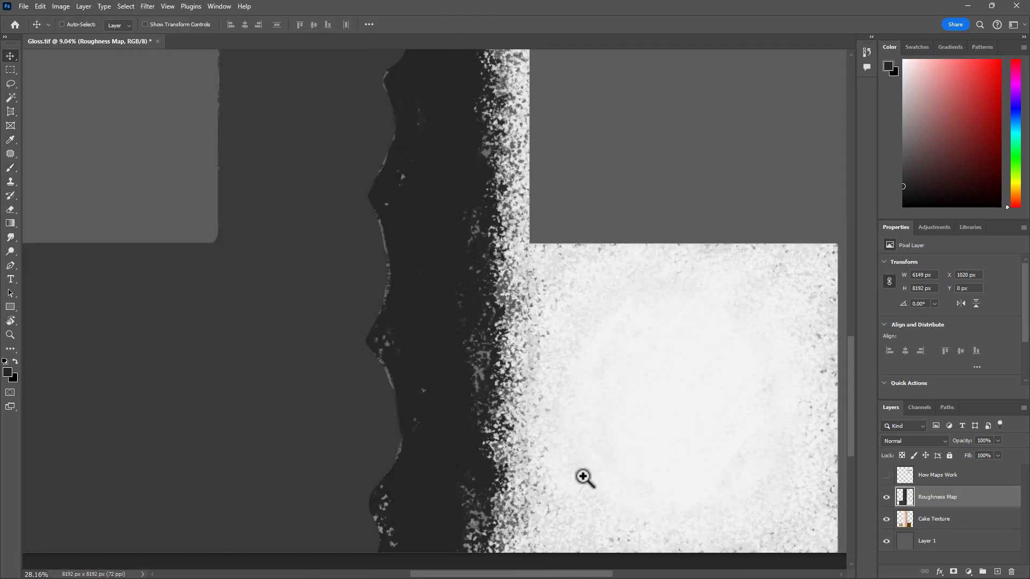
pyautogui.scroll(-3, 612, 336)
pyautogui.scroll(3, 611, 336)
pyautogui.moveTo(635, 401); pyautogui.dragTo(506, 310)
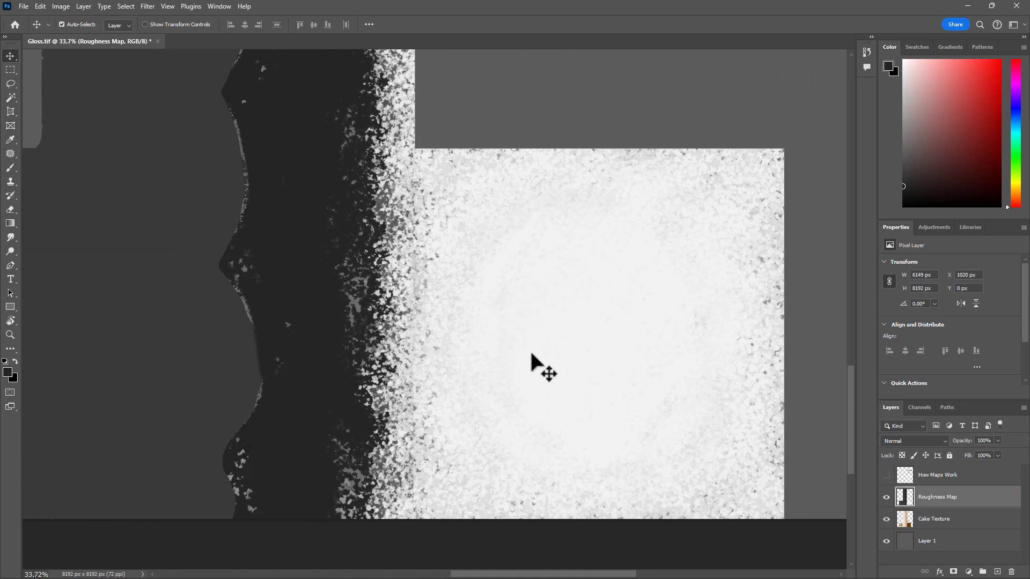
pyautogui.moveTo(345, 268); pyautogui.dragTo(580, 299)
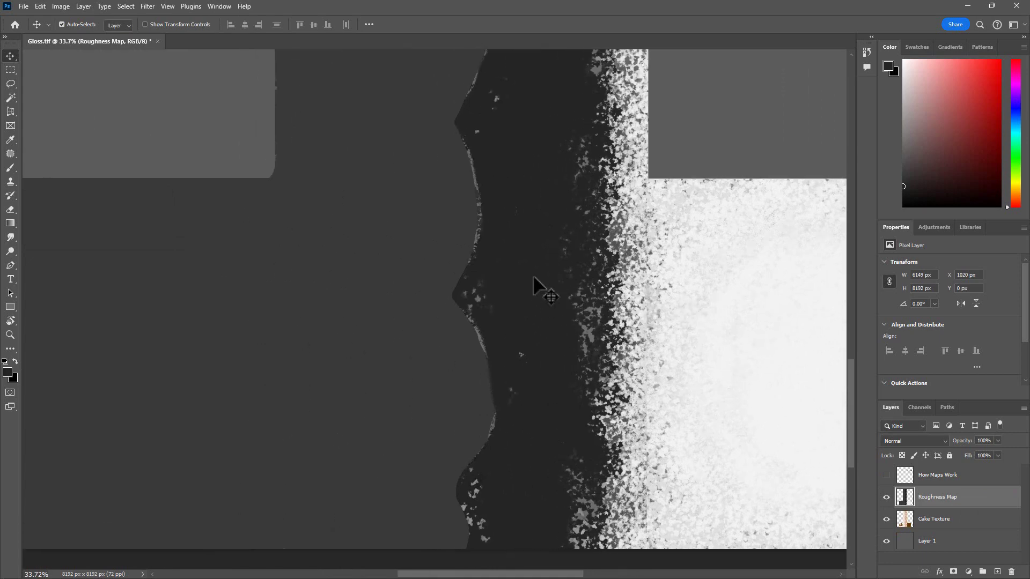
pyautogui.moveTo(443, 249); pyautogui.dragTo(620, 248)
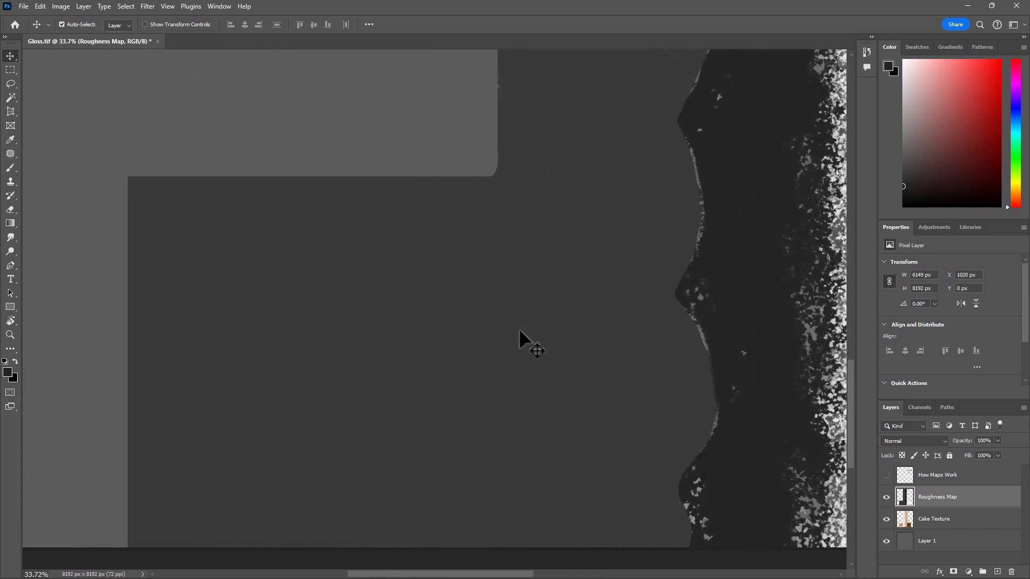
pyautogui.moveTo(587, 309); pyautogui.dragTo(489, 279)
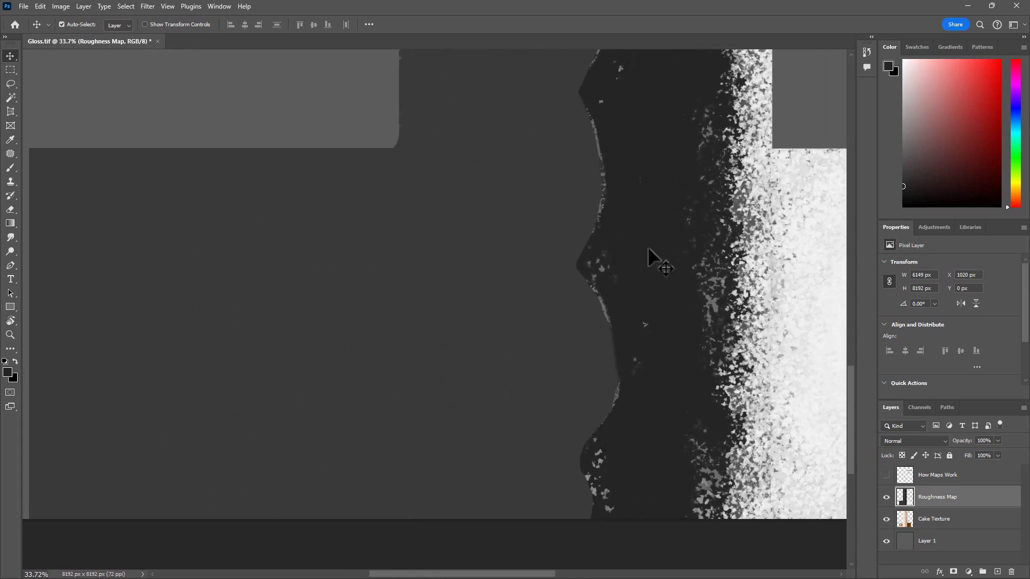
pyautogui.moveTo(662, 272); pyautogui.dragTo(498, 261)
pyautogui.moveTo(697, 278); pyautogui.dragTo(660, 278)
pyautogui.moveTo(553, 239); pyautogui.dragTo(556, 313)
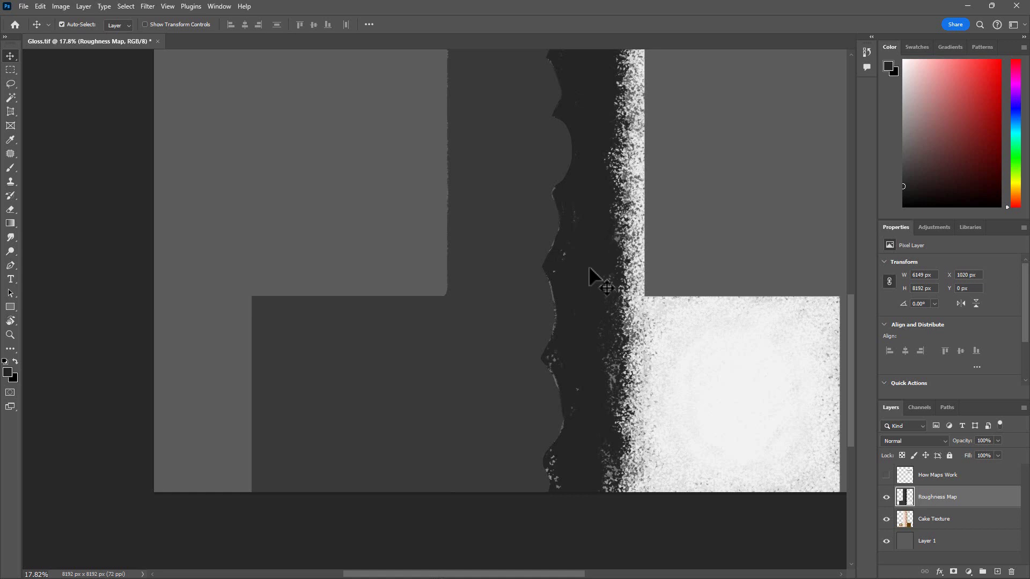
# Toggle the Roughness Map off and on, then lower its opacity to 71% over the cake.
pyautogui.click(886, 498)
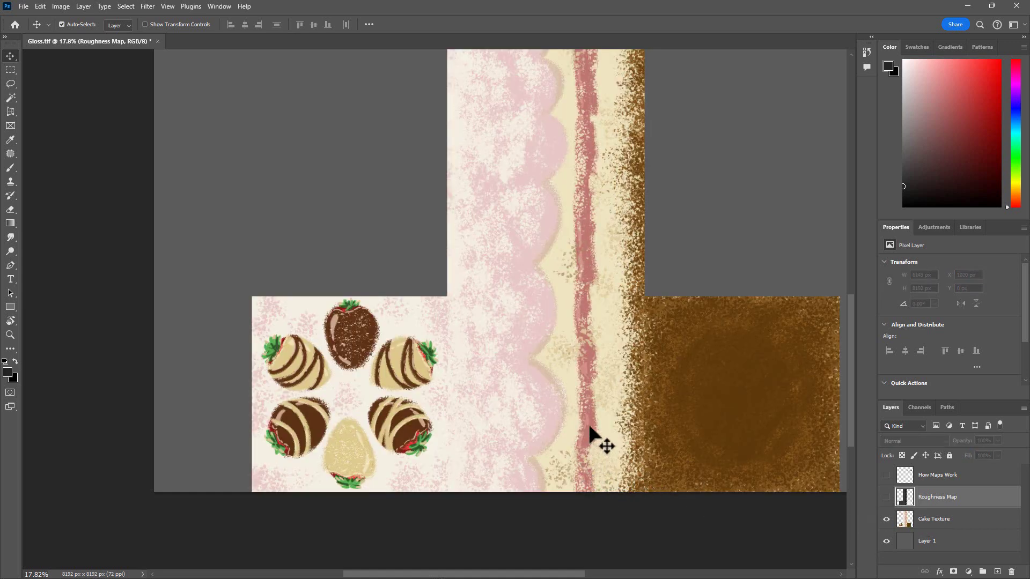
pyautogui.click(886, 498)
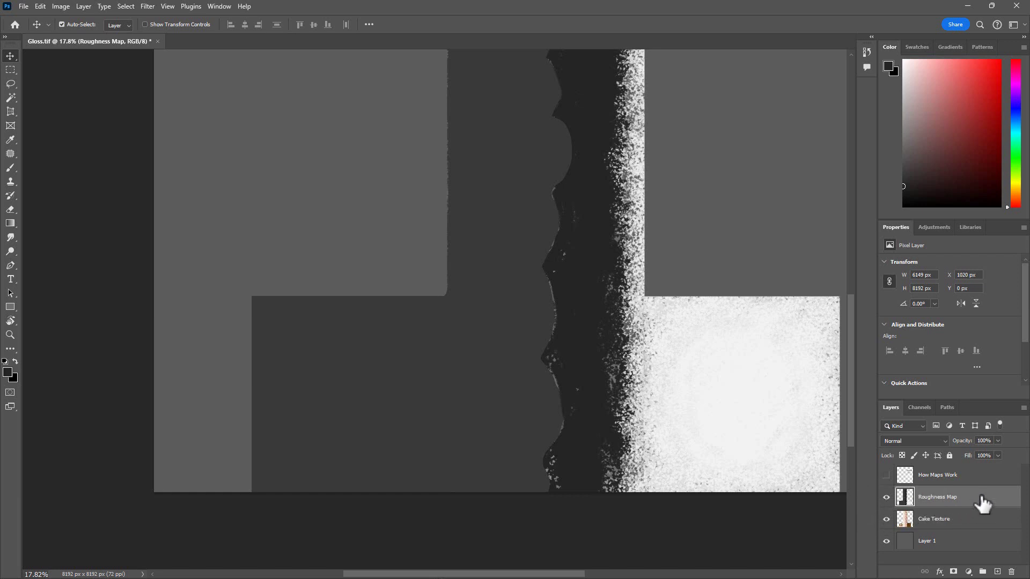
pyautogui.moveTo(998, 440); pyautogui.dragTo(982, 452)
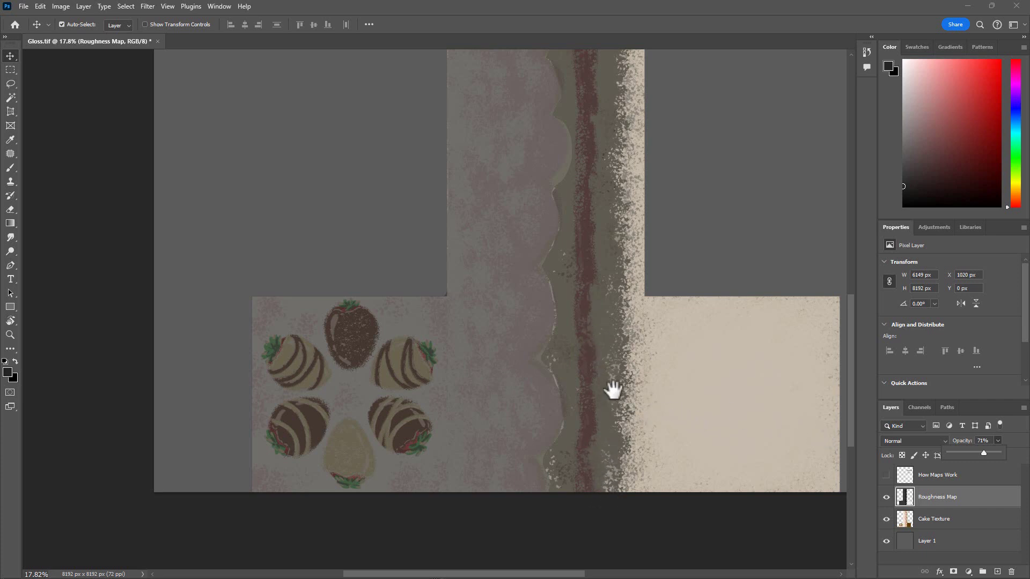
pyautogui.moveTo(610, 386); pyautogui.dragTo(555, 401)
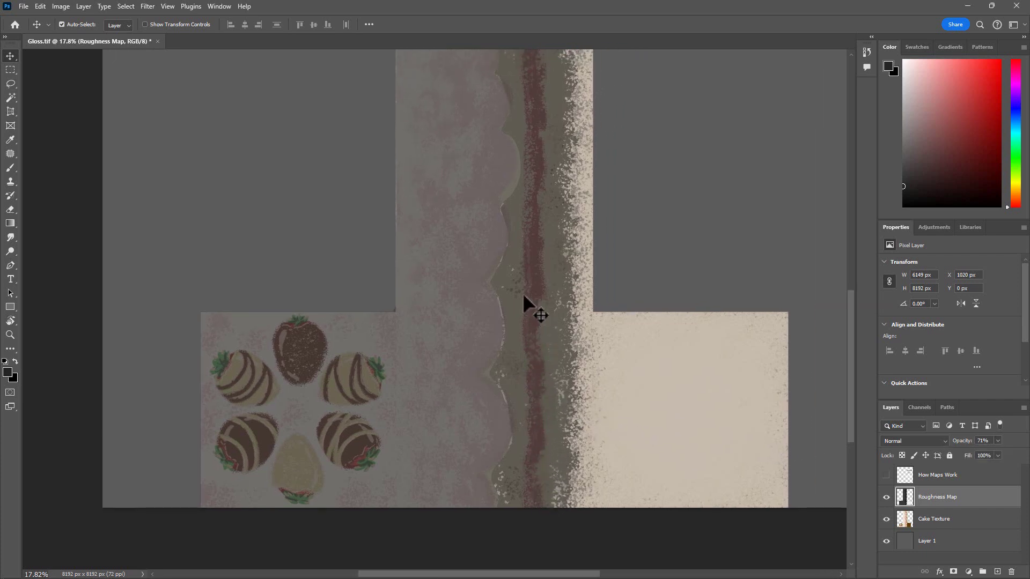
pyautogui.moveTo(531, 177)
pyautogui.mouseDown()
pyautogui.moveTo(510, 425)
pyautogui.moveTo(534, 556)
pyautogui.moveTo(510, 196)
pyautogui.moveTo(531, 171)
pyautogui.mouseUp()
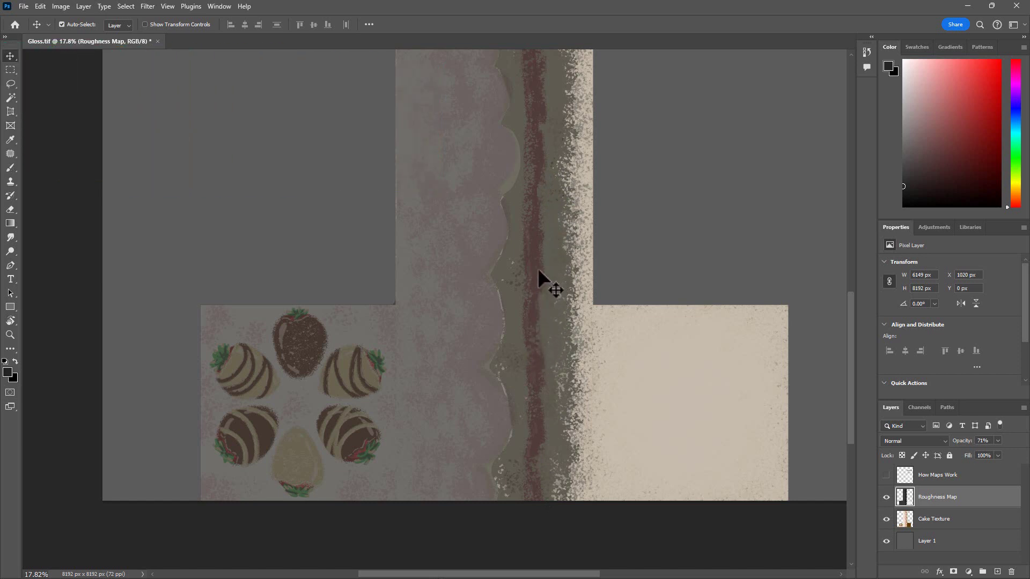
# Return the Roughness Map to 100% opacity, hide it, and select the Cake Texture layer.
pyautogui.click(998, 441)
pyautogui.moveTo(999, 453); pyautogui.dragTo(1021, 483)
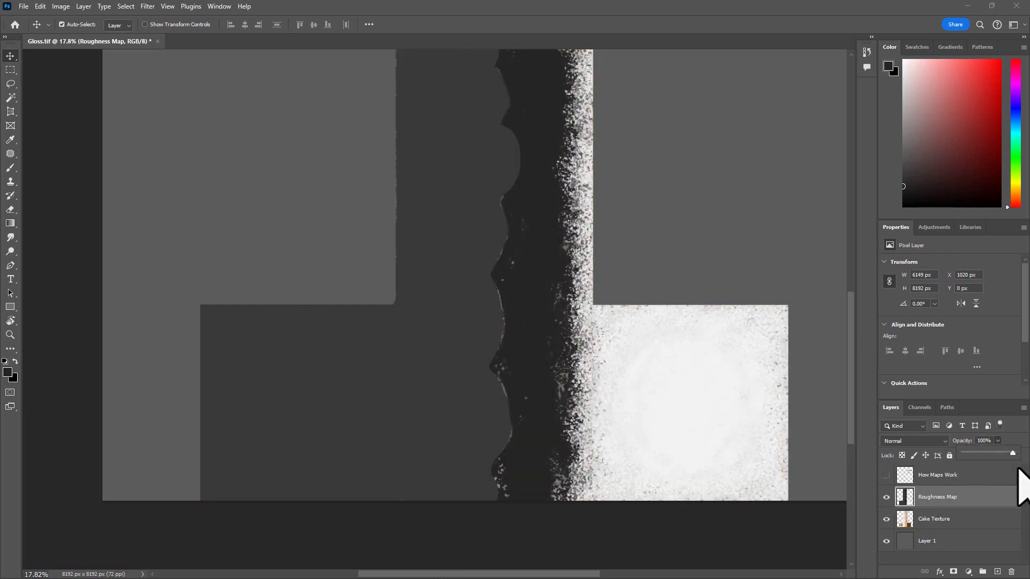
pyautogui.click(886, 498)
pyautogui.click(953, 524)
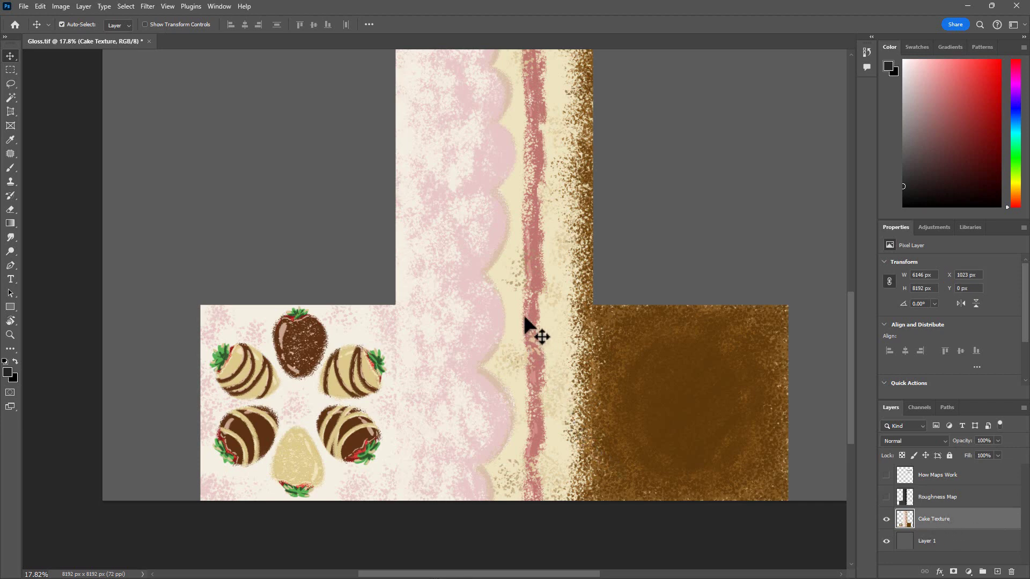
# Try a Magic Wand selection on the red jam stripe, inspect it, then deselect.
pyautogui.press('w')
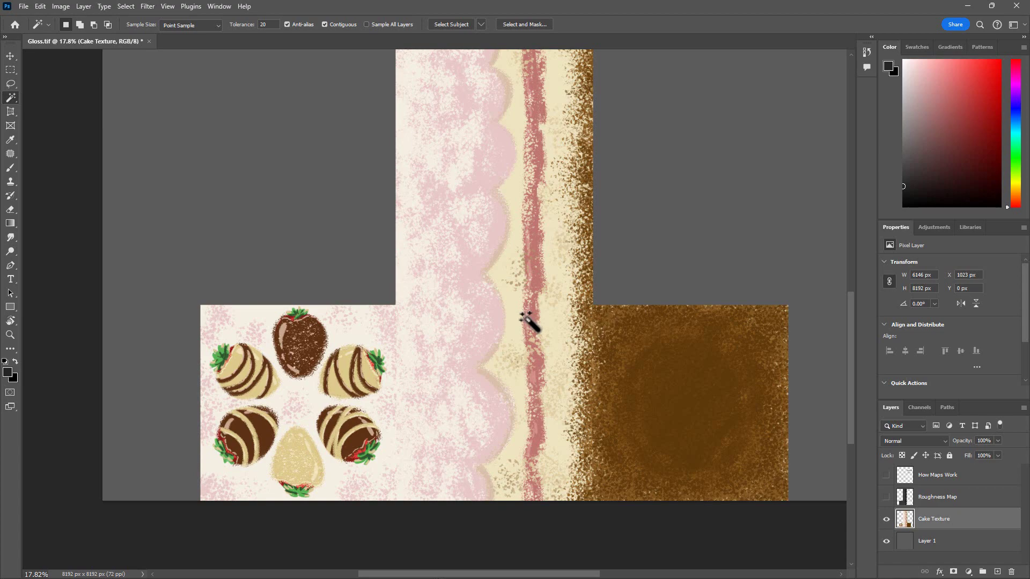
pyautogui.click(537, 369)
pyautogui.moveTo(540, 258); pyautogui.dragTo(516, 160)
pyautogui.moveTo(520, 379); pyautogui.dragTo(564, 386)
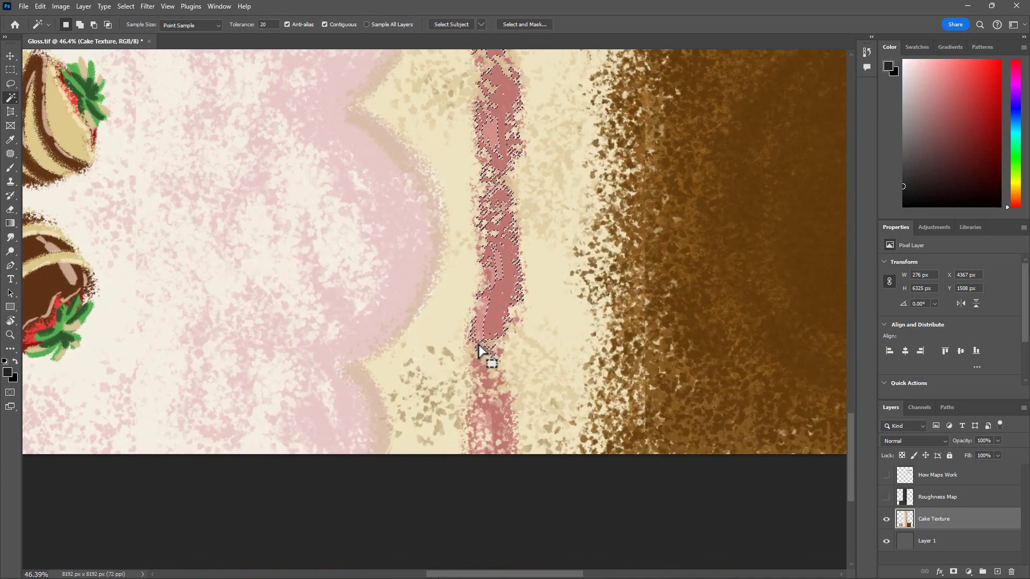
pyautogui.moveTo(520, 317); pyautogui.dragTo(485, 383)
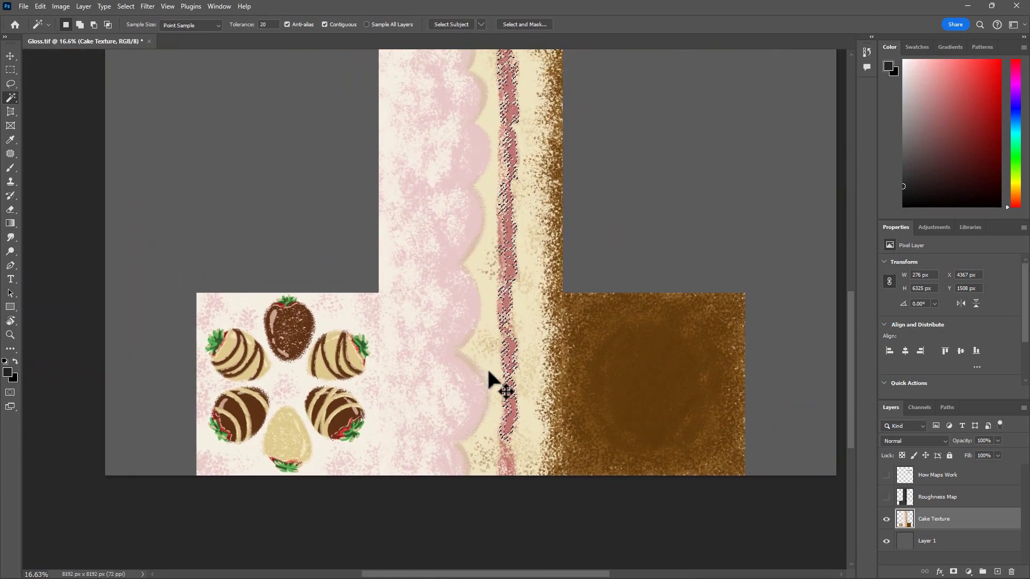
pyautogui.hotkey('ctrl', 'd')
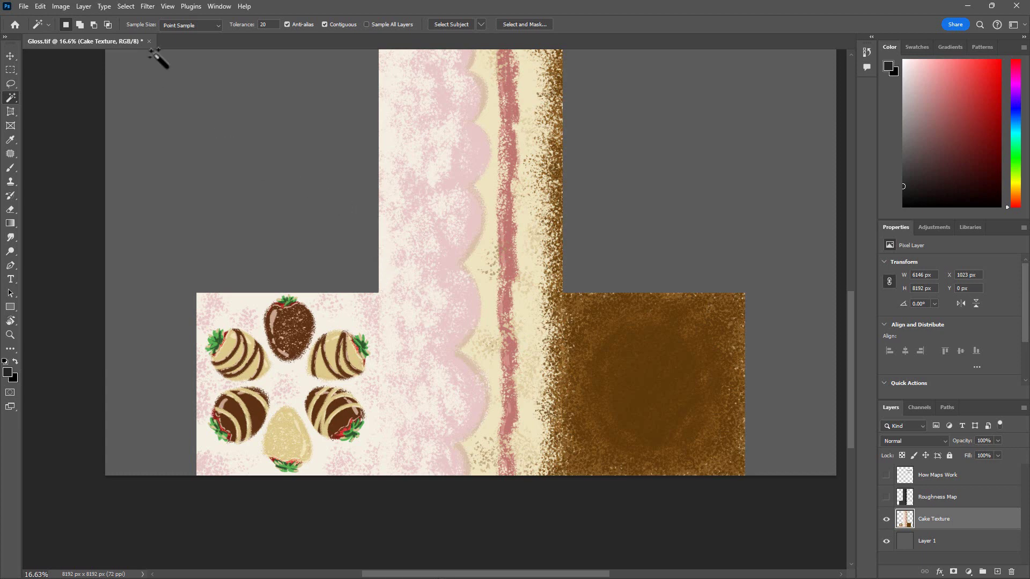
# Sample the red jam stripe plus two extra shades in Select > Color Range at Fuzziness 43.
pyautogui.click(127, 6)
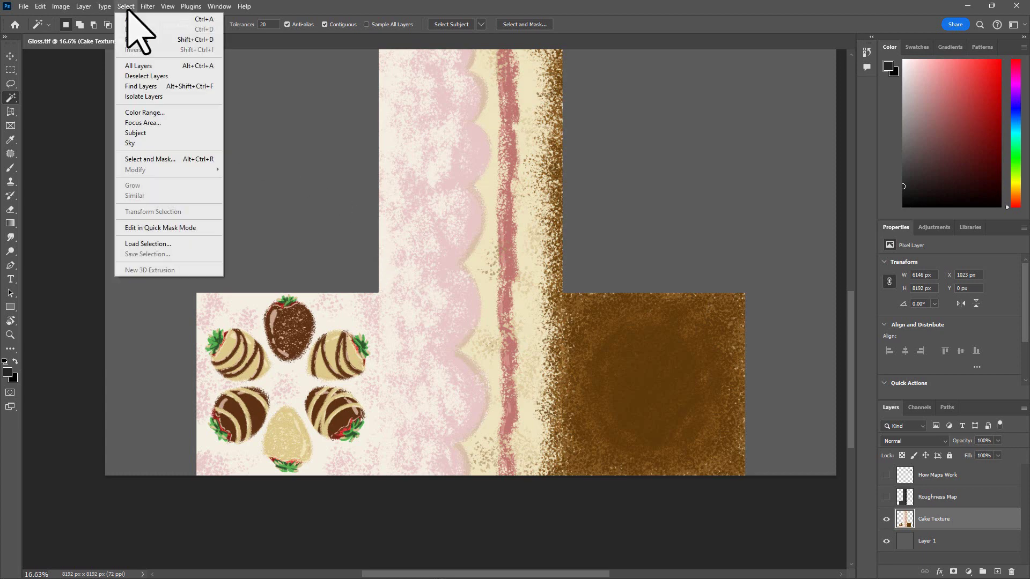
pyautogui.click(142, 113)
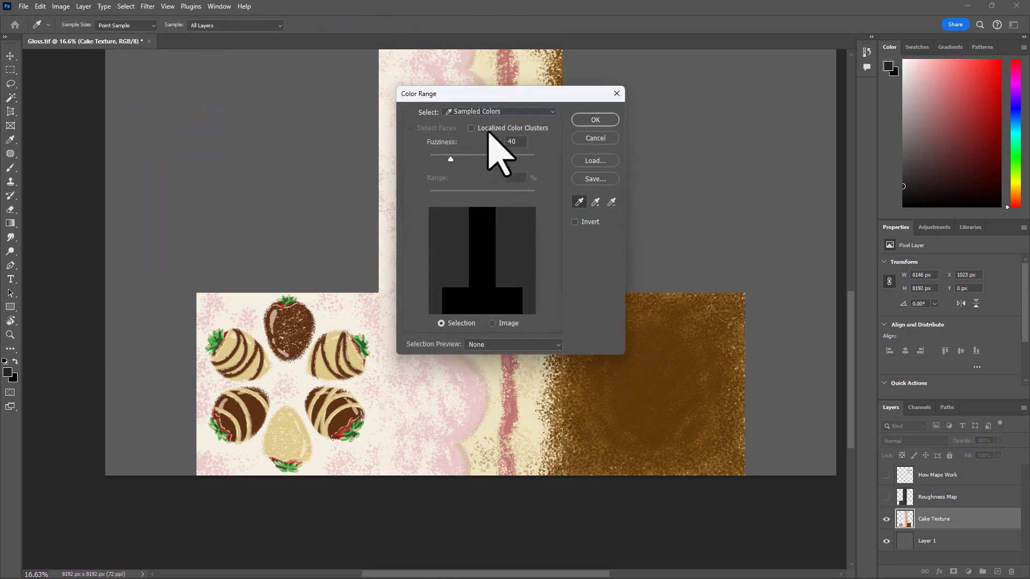
pyautogui.moveTo(501, 92); pyautogui.dragTo(745, 77)
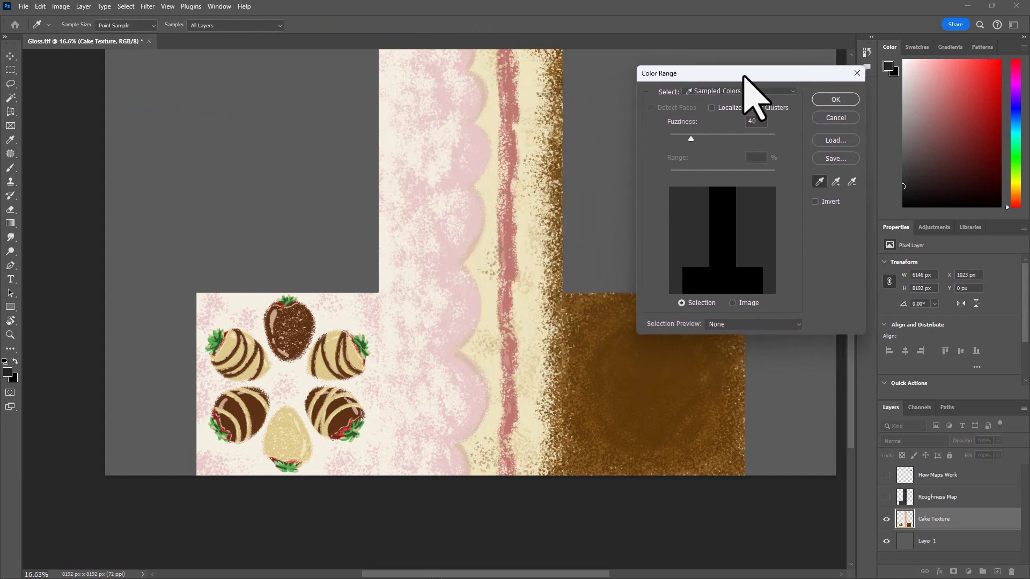
pyautogui.click(510, 231)
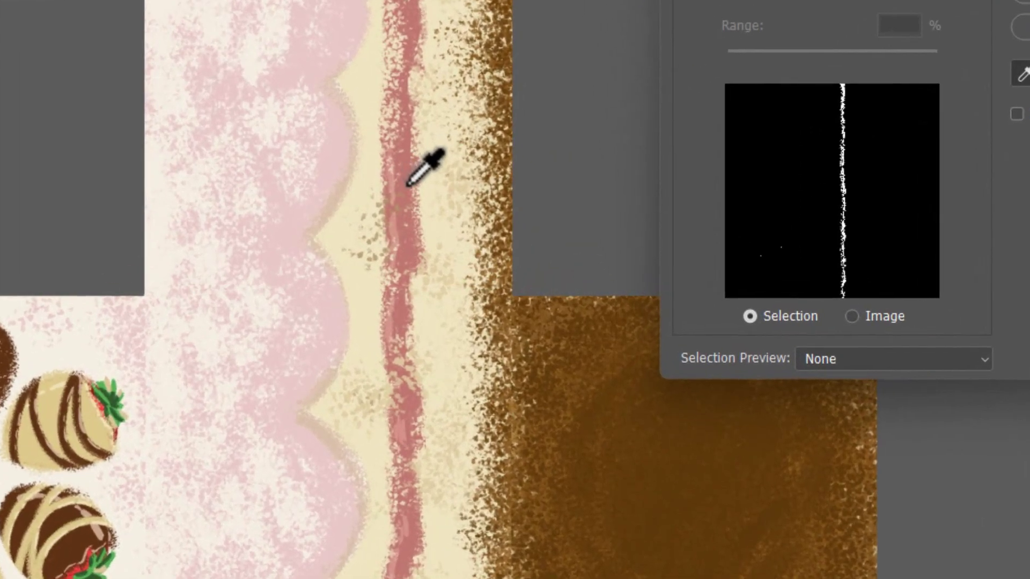
pyautogui.keyDown('shift'); pyautogui.click(408, 189); pyautogui.keyUp('shift')
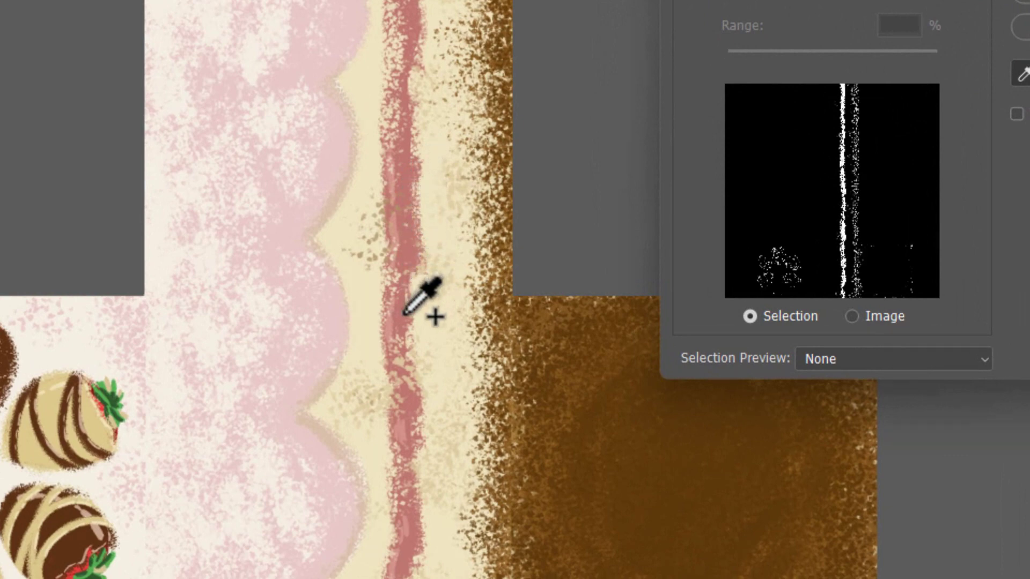
pyautogui.click(406, 525)
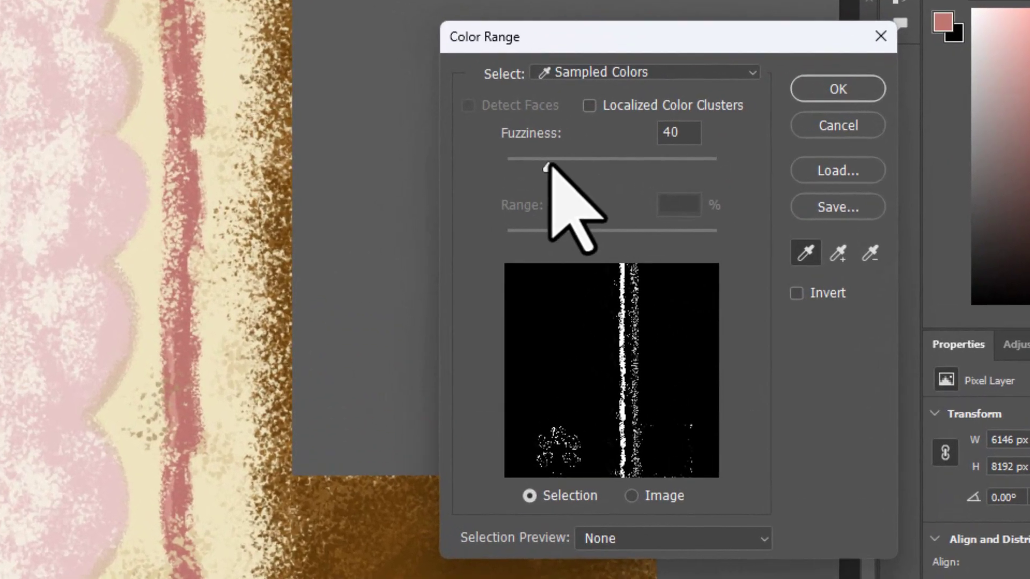
pyautogui.moveTo(691, 139); pyautogui.dragTo(700, 140)
pyautogui.moveTo(567, 171)
pyautogui.mouseDown()
pyautogui.moveTo(635, 171)
pyautogui.moveTo(553, 185)
pyautogui.mouseUp()
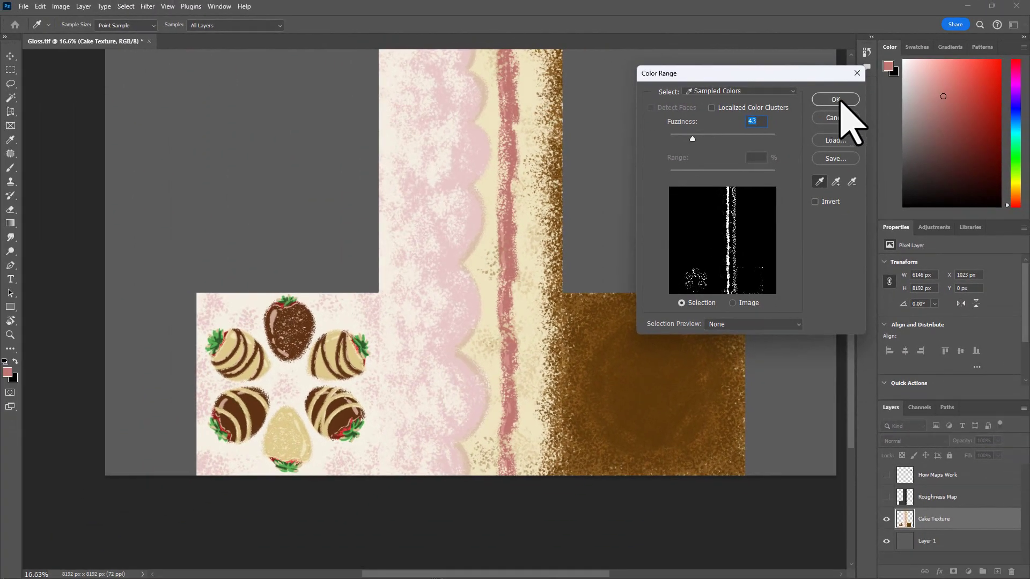
# Confirm the Color Range selection and zoom in to inspect the selected stripe.
pyautogui.click(835, 100)
pyautogui.press('w')
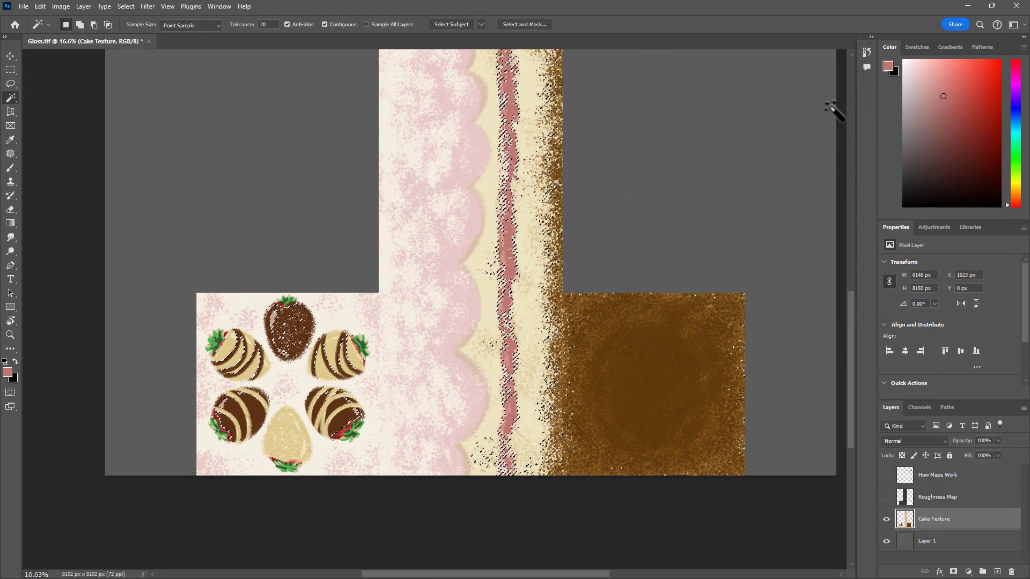
pyautogui.moveTo(520, 421); pyautogui.dragTo(564, 428)
pyautogui.scroll(-3, 501, 414)
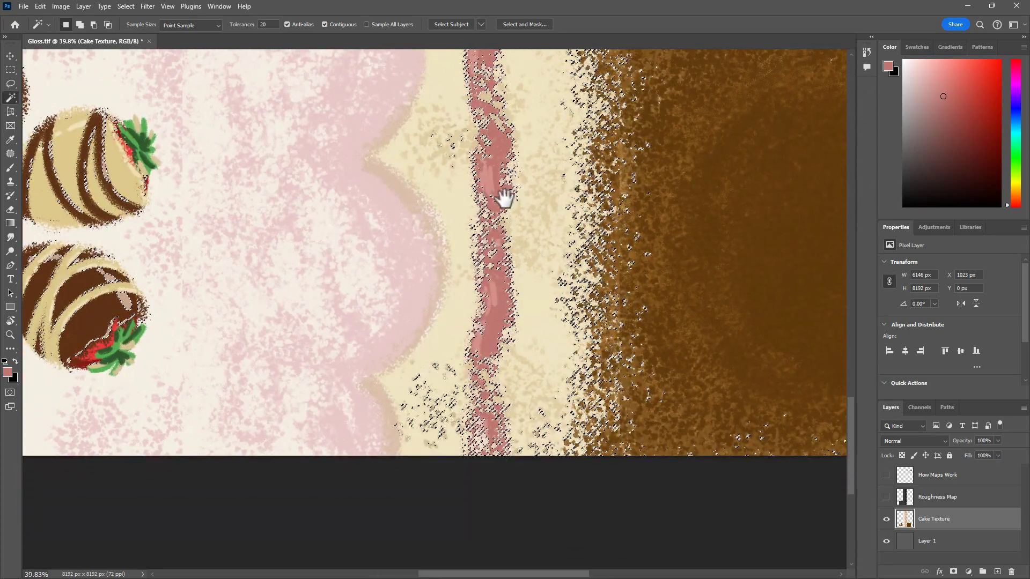
pyautogui.moveTo(501, 193); pyautogui.dragTo(520, 441)
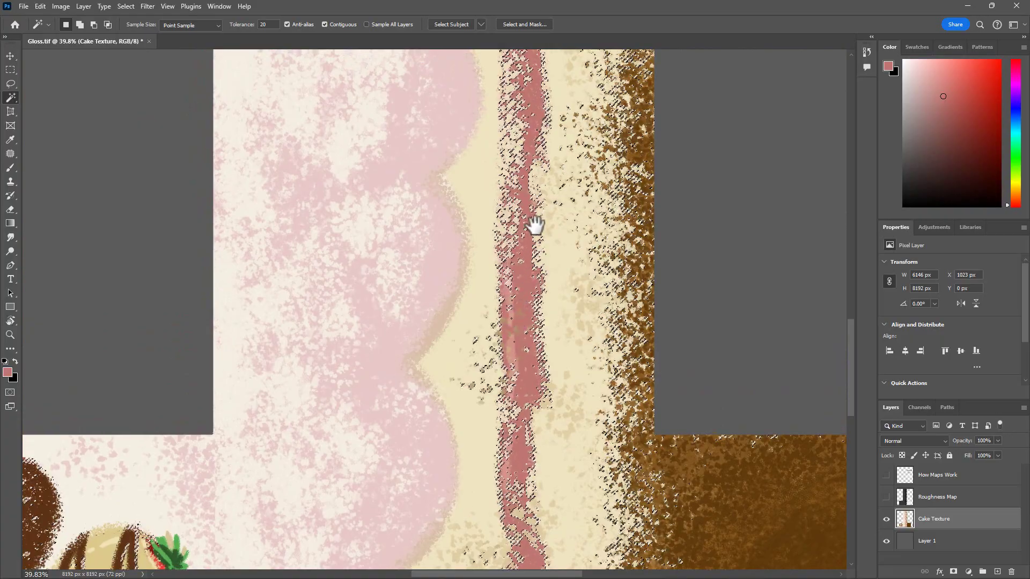
pyautogui.moveTo(534, 223); pyautogui.dragTo(534, 455)
pyautogui.moveTo(527, 331); pyautogui.dragTo(545, 441)
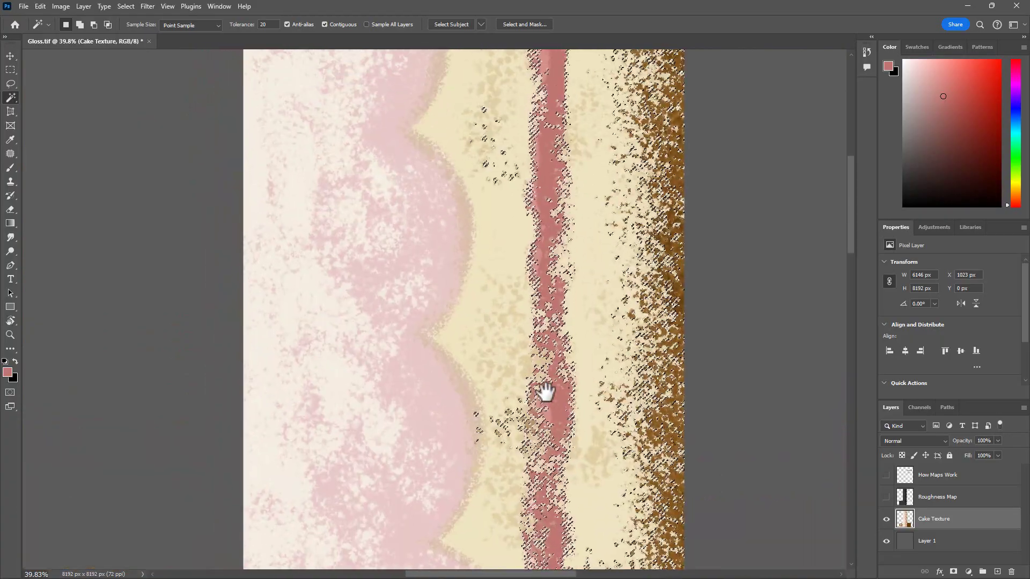
pyautogui.moveTo(581, 321); pyautogui.dragTo(477, 290)
# Subtract the left area with the Rectangular Marquee so only the jam stripe stays selected, then check its edges.
pyautogui.press('m')
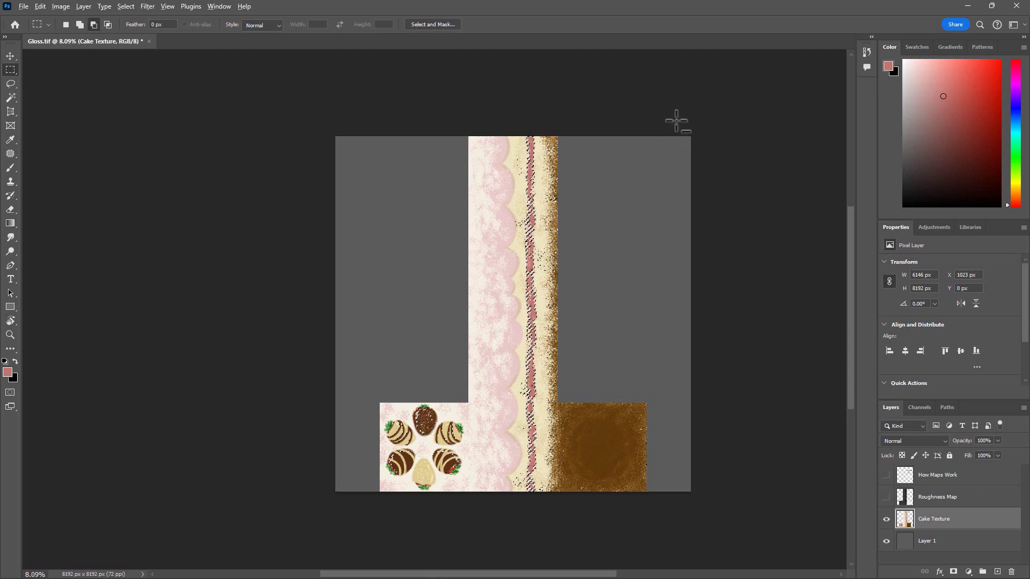
pyautogui.moveTo(692, 114); pyautogui.dragTo(540, 529)
pyautogui.press('Delete')
pyautogui.hotkey('ctrl', 'd')
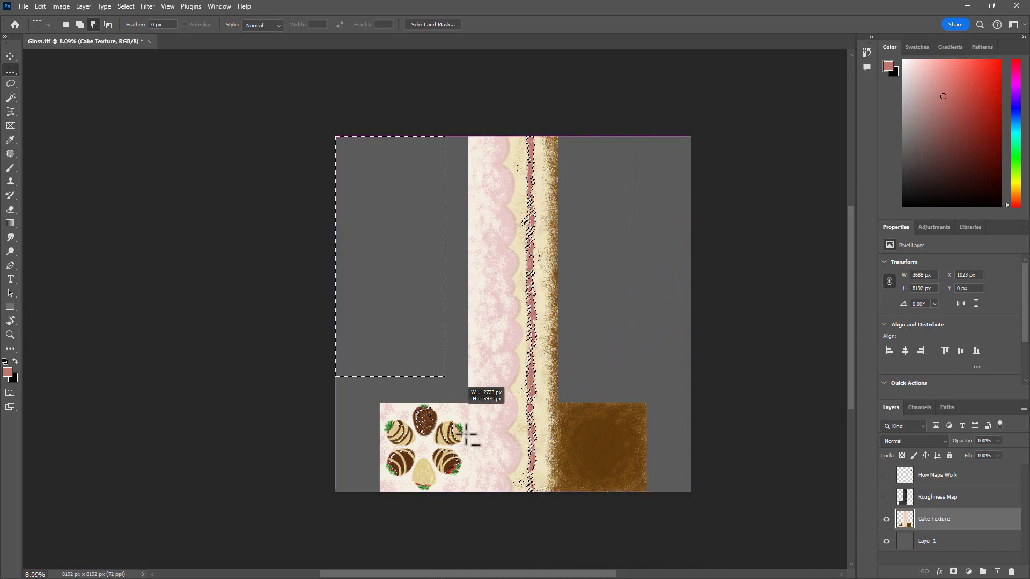
pyautogui.moveTo(474, 462); pyautogui.dragTo(524, 546)
pyautogui.moveTo(542, 469); pyautogui.dragTo(591, 476)
pyautogui.moveTo(525, 253); pyautogui.dragTo(529, 387)
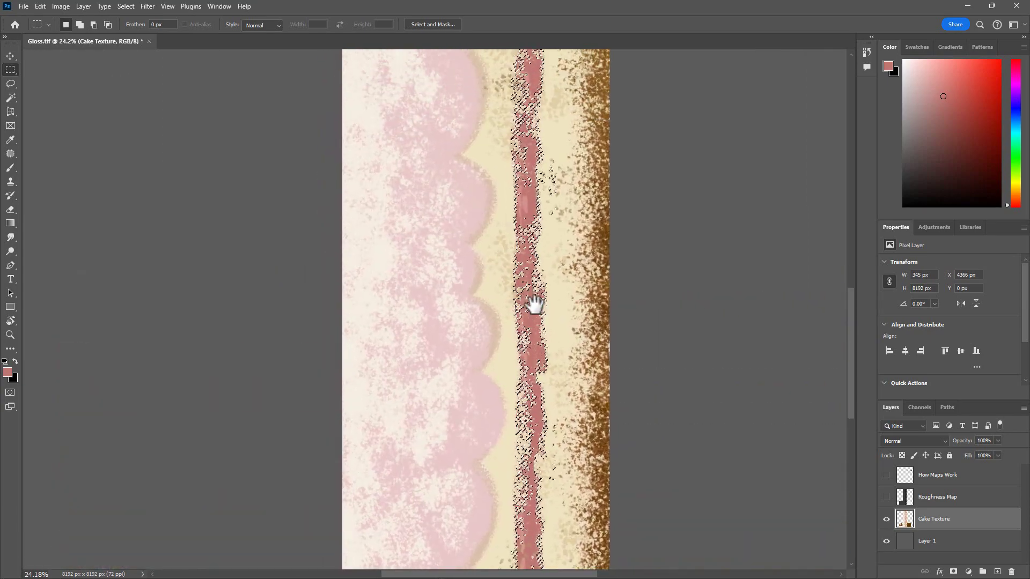
pyautogui.moveTo(534, 295); pyautogui.dragTo(520, 262)
pyautogui.scroll(3, 523, 376)
pyautogui.moveTo(531, 328); pyautogui.dragTo(542, 358)
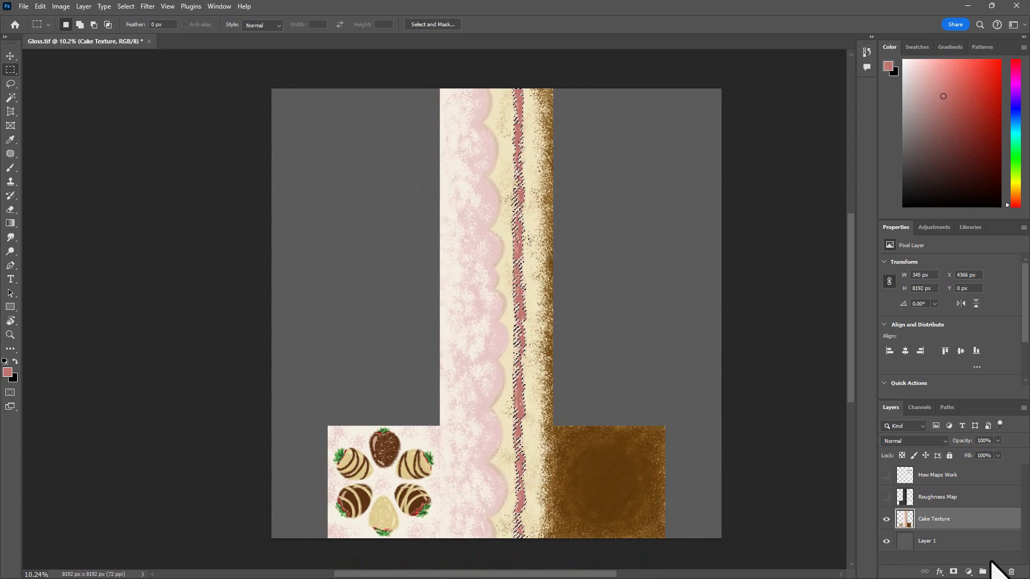
# Test-fill the stripe selection bright green on a new layer, set foreground to black, then delete that layer.
pyautogui.click(998, 572)
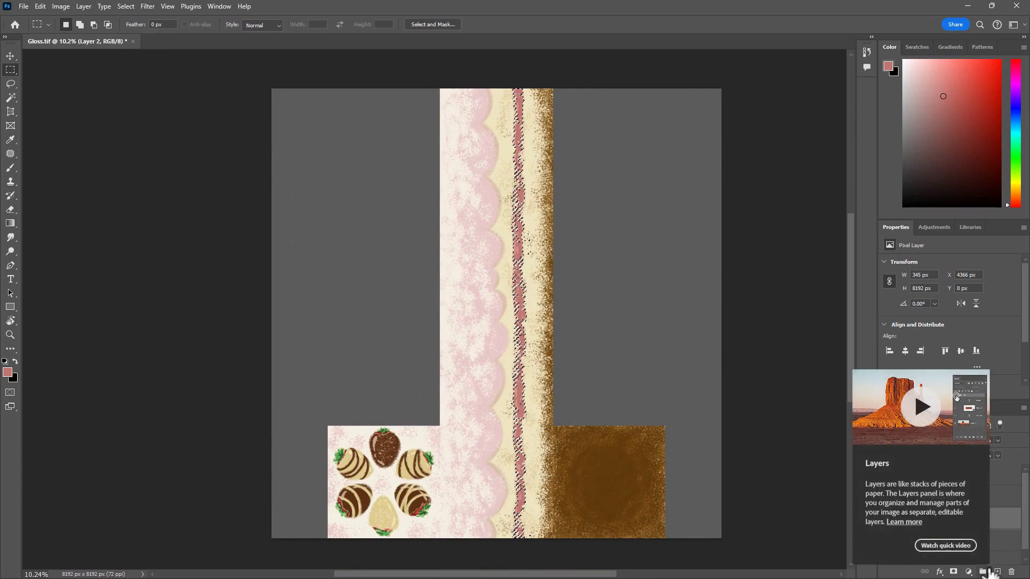
pyautogui.click(1016, 170)
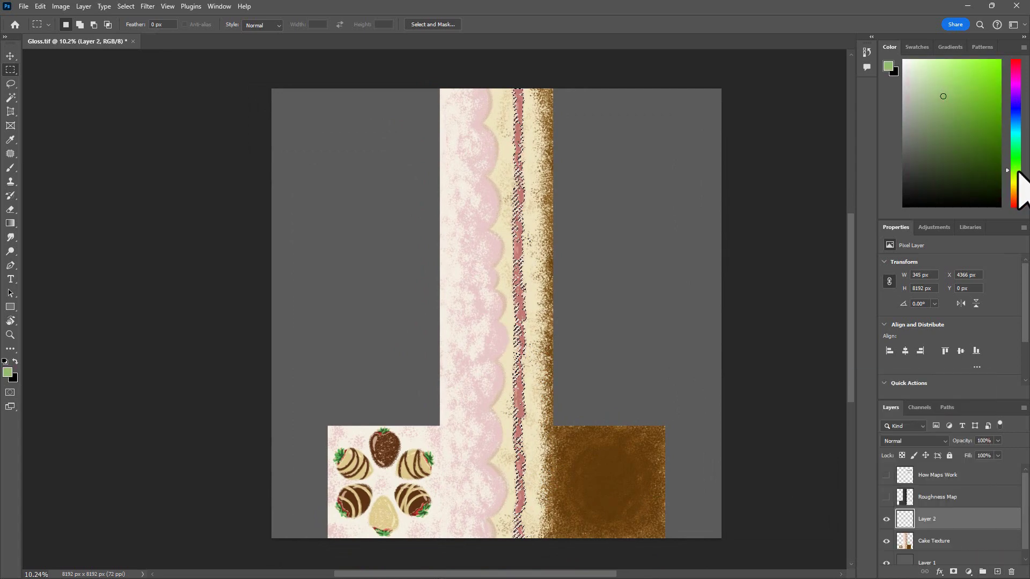
pyautogui.click(1000, 59)
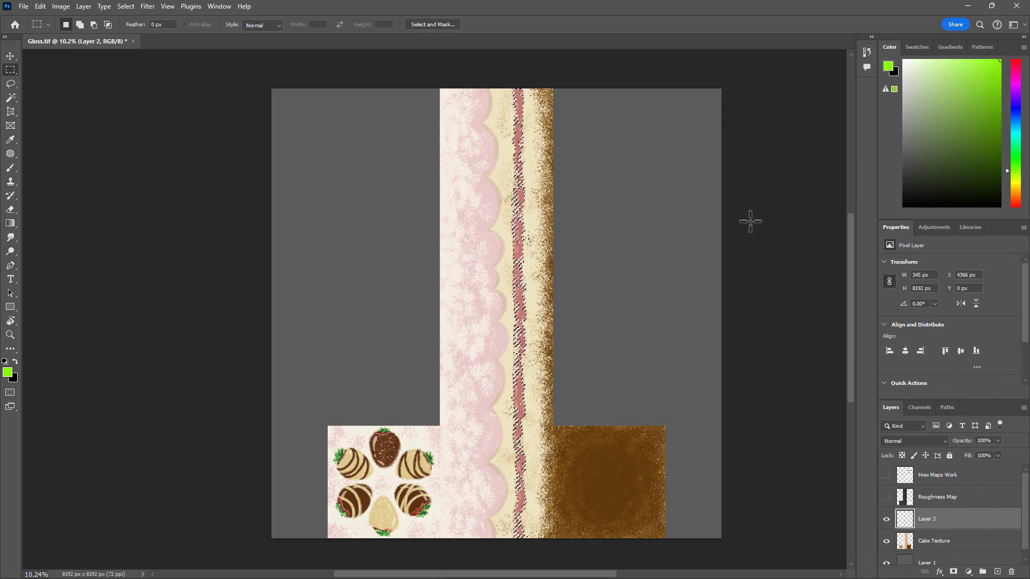
pyautogui.hotkey('alt', 'BackSpace')
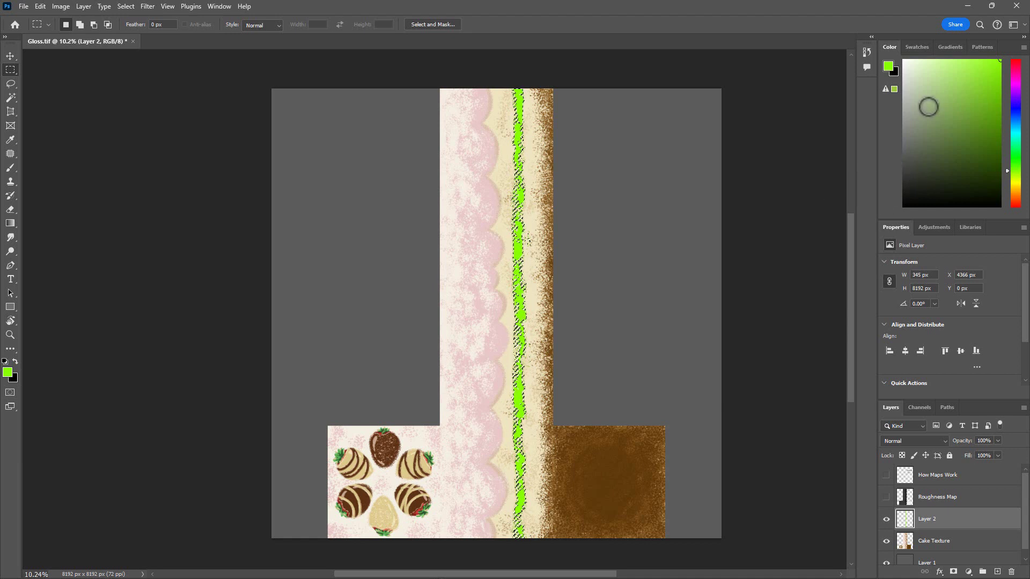
pyautogui.moveTo(936, 118)
pyautogui.mouseDown()
pyautogui.moveTo(885, 167)
pyautogui.moveTo(881, 201)
pyautogui.mouseUp()
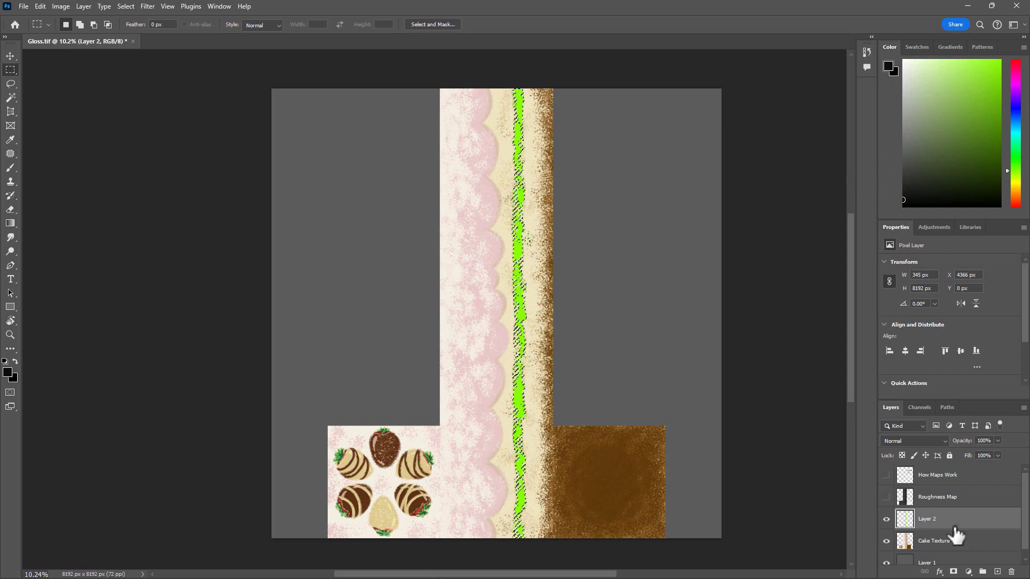
pyautogui.moveTo(899, 530); pyautogui.dragTo(1013, 571)
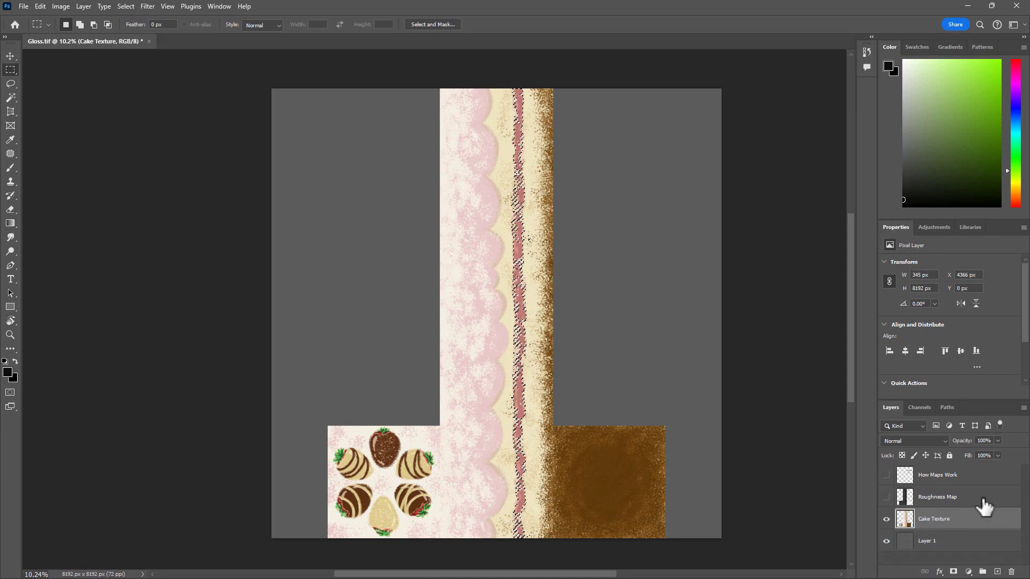
# Select and show the Roughness Map layer, deselect the jam stripe, and zoom in slightly.
pyautogui.click(902, 501)
pyautogui.click(886, 496)
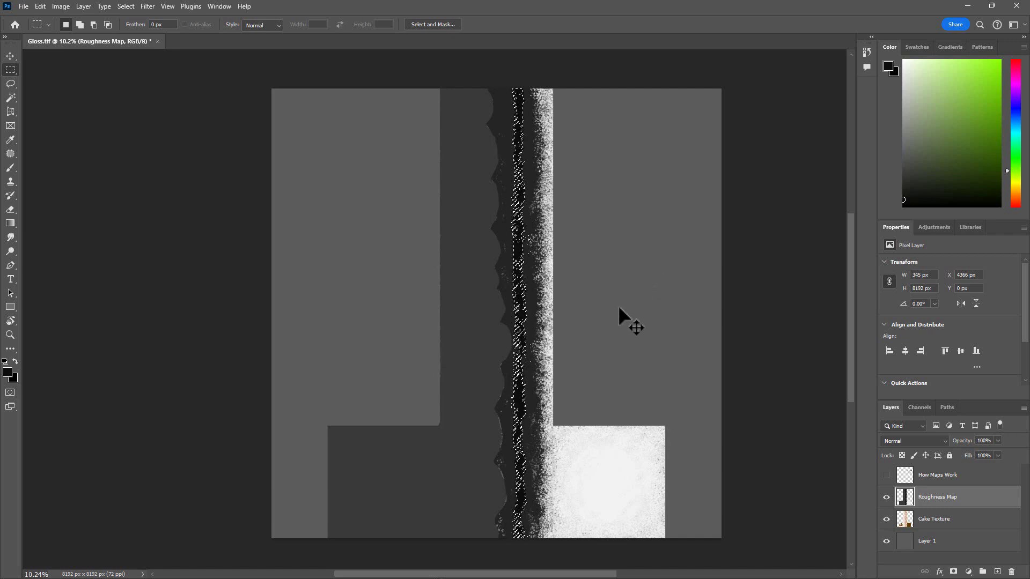
pyautogui.hotkey('ctrl', 'd')
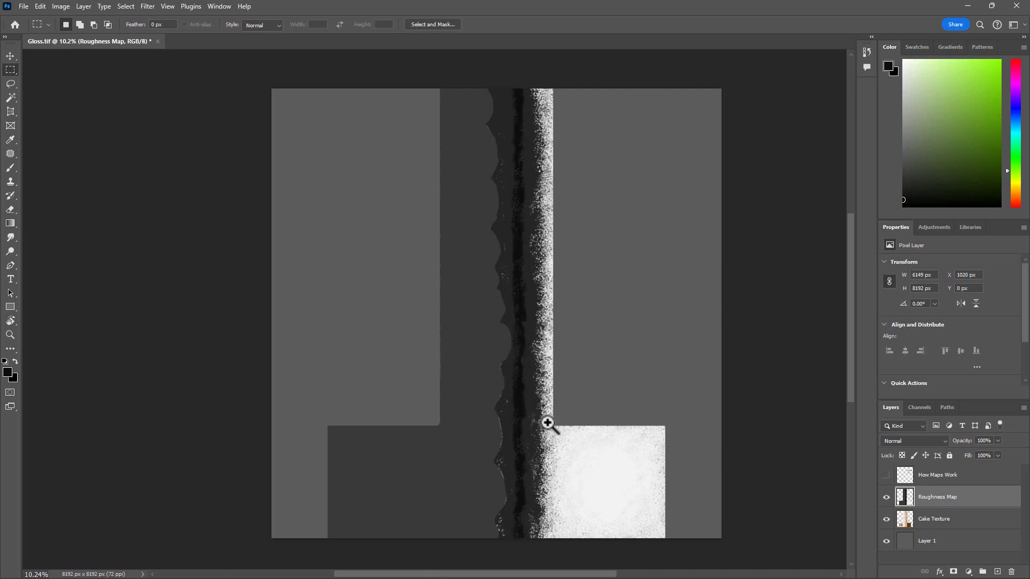
pyautogui.moveTo(553, 424); pyautogui.dragTo(573, 372)
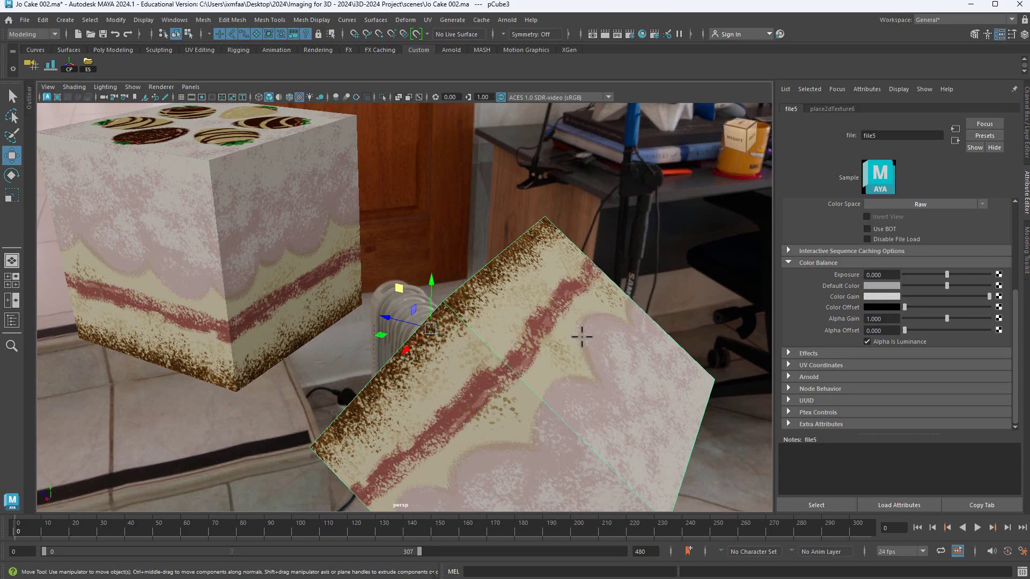
pyautogui.scroll(5, 675, 382)
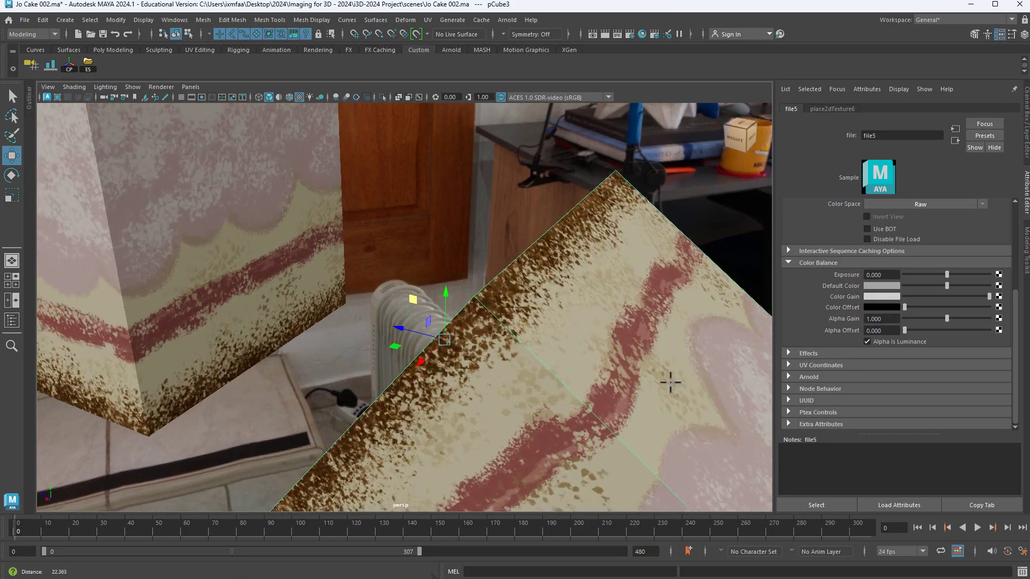
pyautogui.moveTo(661, 395); pyautogui.dragTo(573, 265)
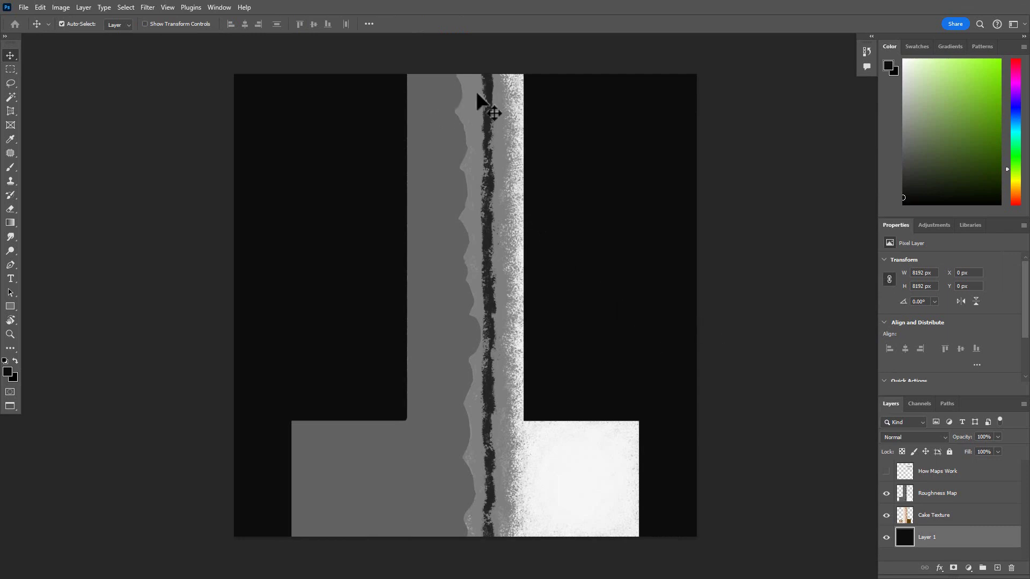
# Zoom into the white block's edge and pan up the dark jam band to check it.
pyautogui.keyDown('ctrl'); pyautogui.click(551, 530); pyautogui.keyUp('ctrl')
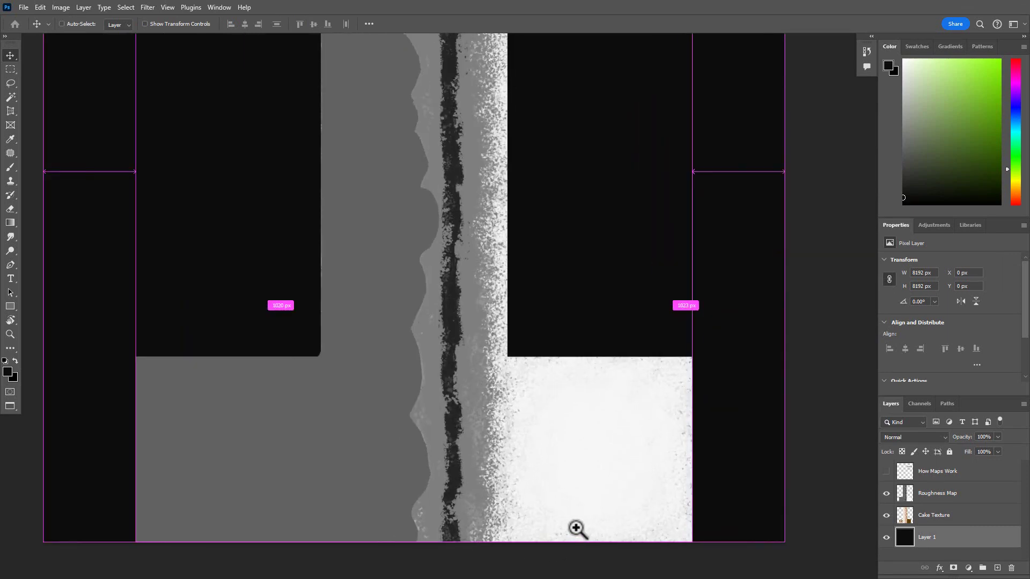
pyautogui.keyDown('ctrl'); pyautogui.click(577, 530); pyautogui.keyUp('ctrl')
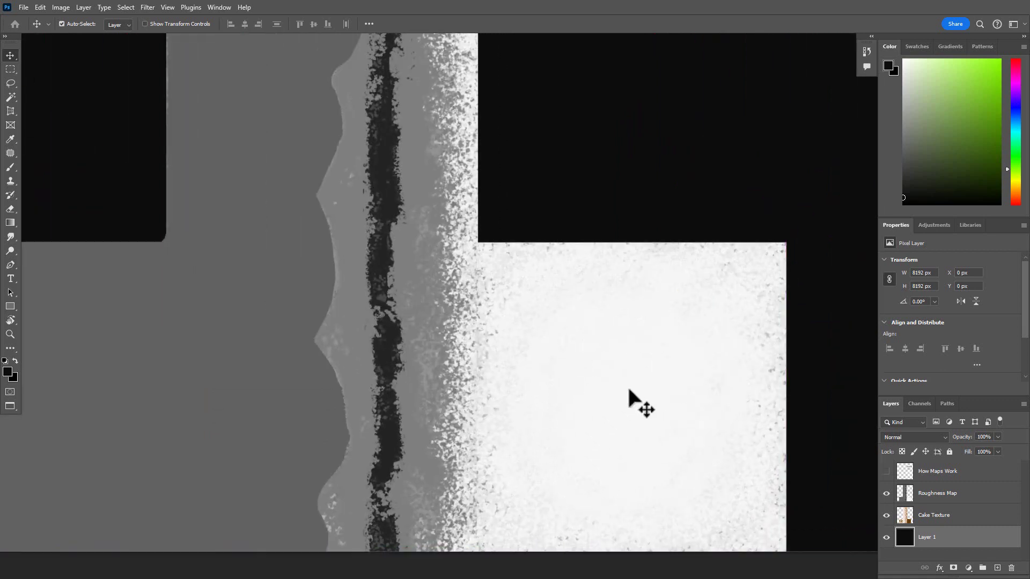
pyautogui.moveTo(481, 390); pyautogui.dragTo(485, 390)
pyautogui.scroll(-5, 485, 390)
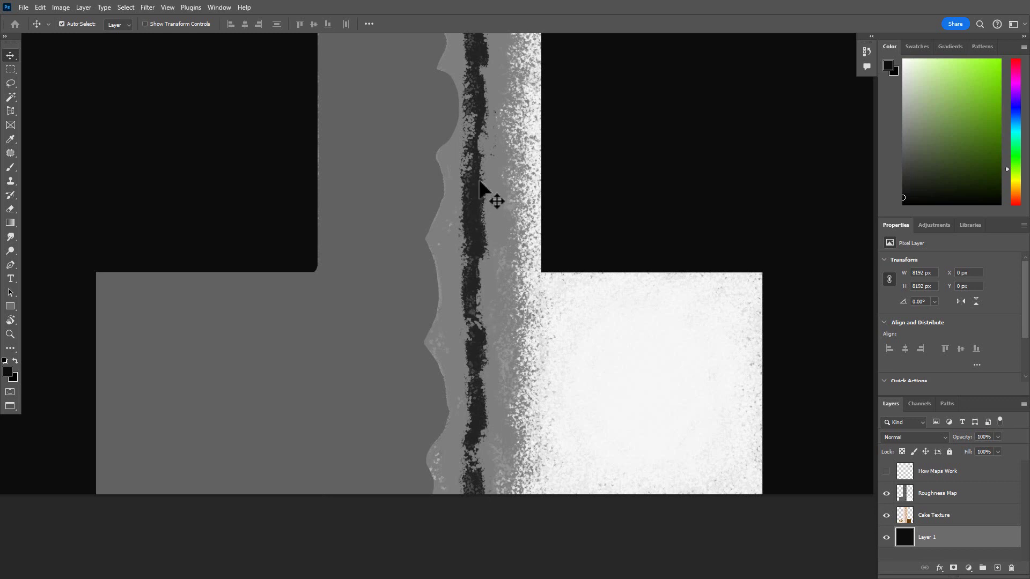
pyautogui.moveTo(476, 180); pyautogui.dragTo(490, 570)
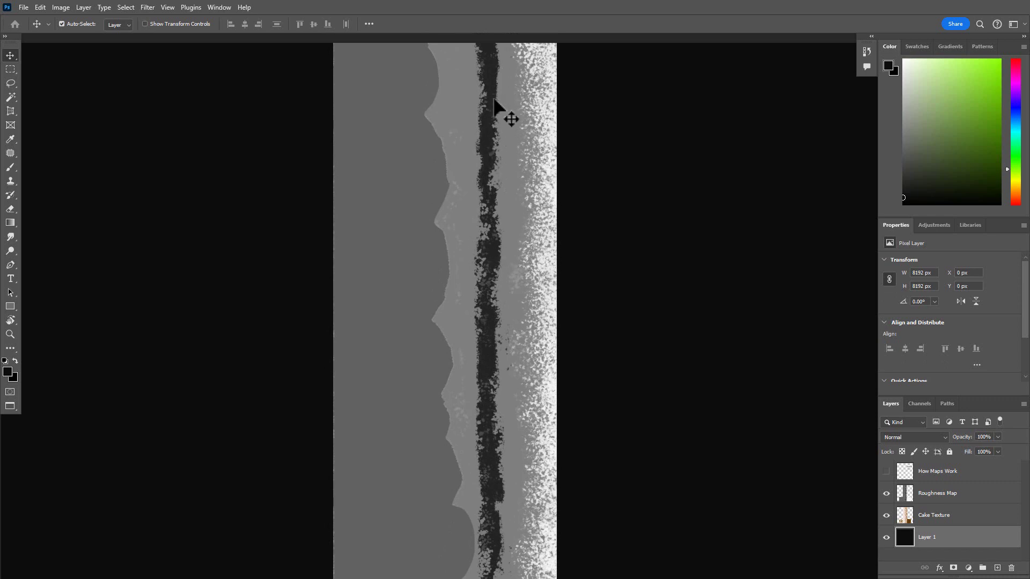
pyautogui.click(493, 408)
pyautogui.scroll(-5, 492, 430)
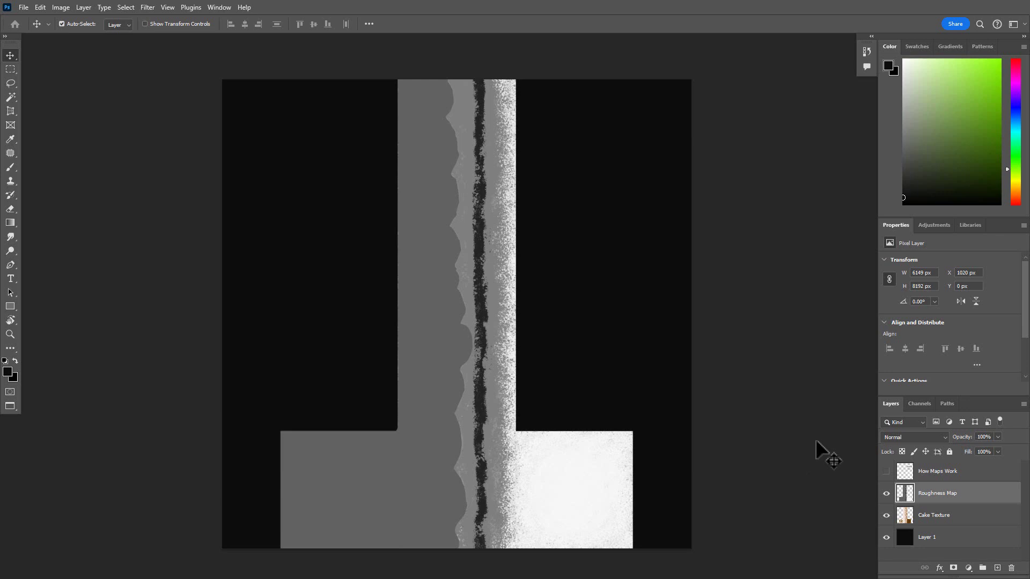
# Duplicate the Roughness Map layer and invert the copy with Ctrl+I.
pyautogui.moveTo(980, 501); pyautogui.dragTo(996, 569)
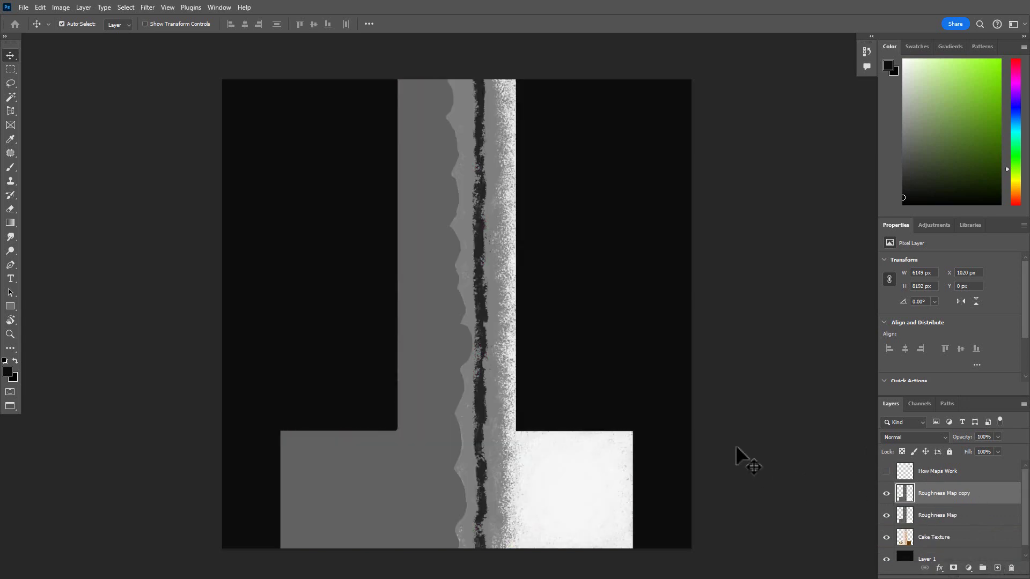
pyautogui.hotkey('ctrl', 'i')
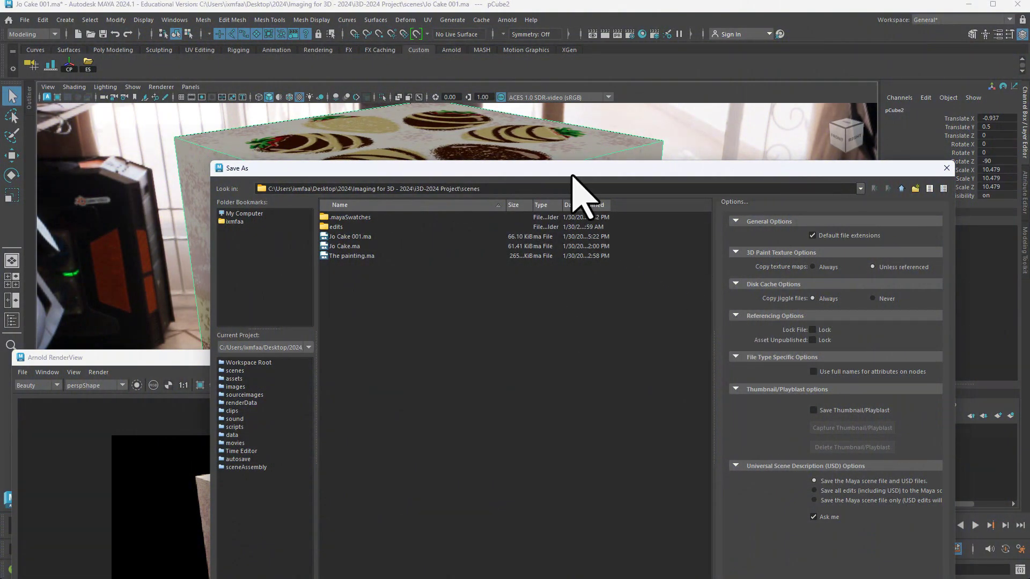
# Save the Maya cake scene as Jo Cake 002.ma and open the Hypershade.
pyautogui.moveTo(571, 170); pyautogui.dragTo(507, 77)
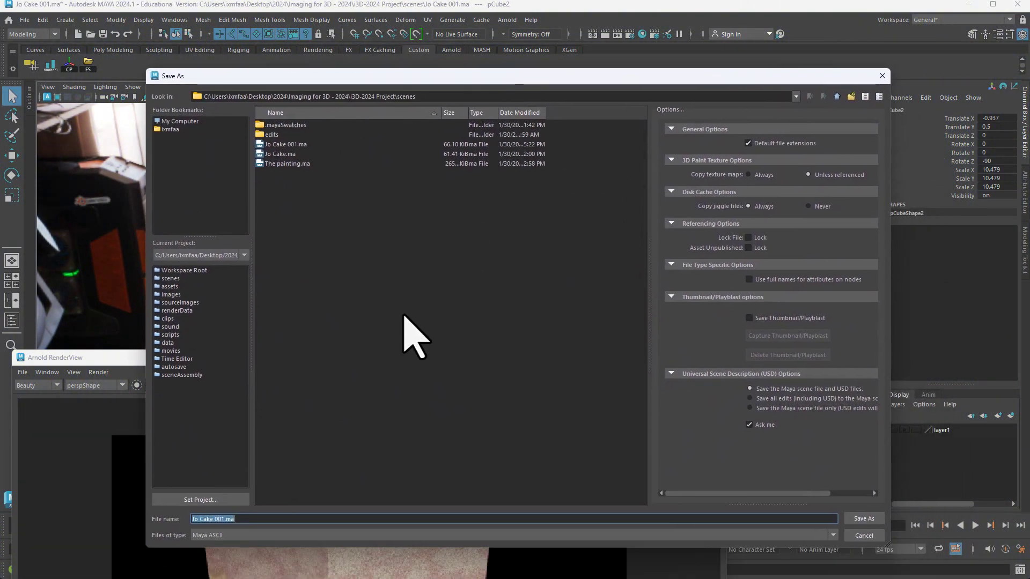
pyautogui.write('Jo Cake 002.ma')
pyautogui.press('Return')
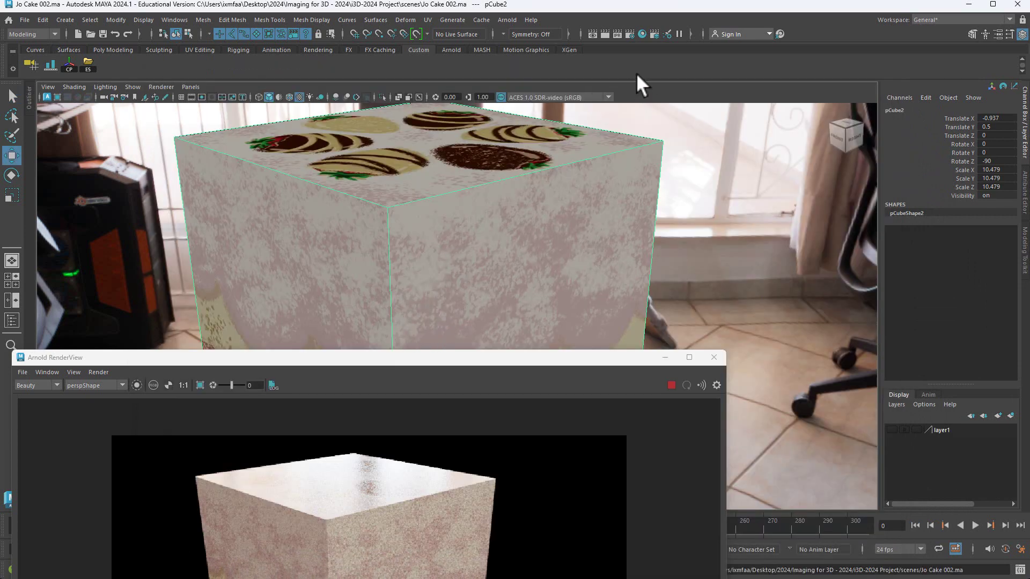
pyautogui.click(643, 34)
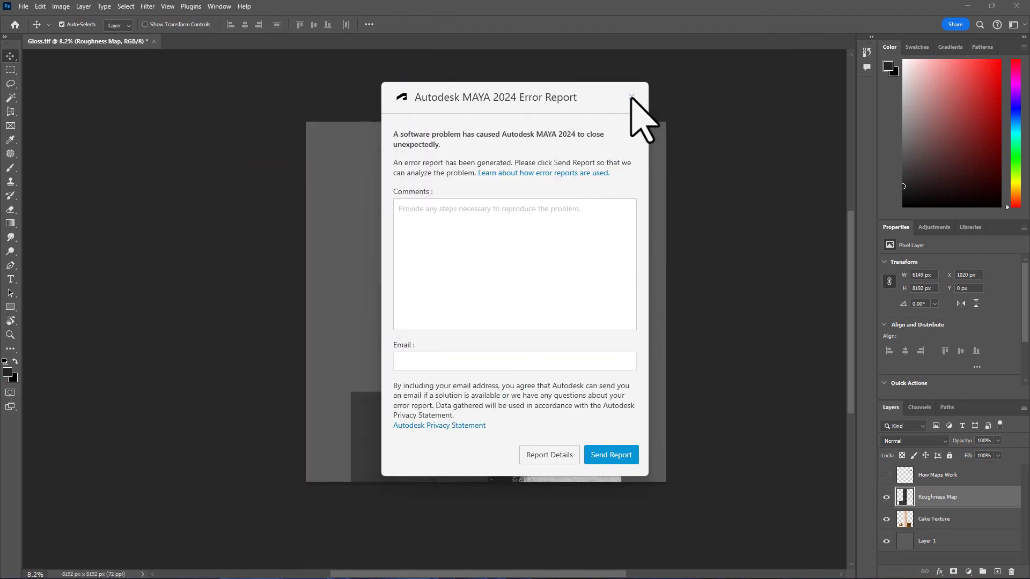
# Dismiss Maya's error report without sending it and bring up the Windows Start menu.
pyautogui.click(631, 96)
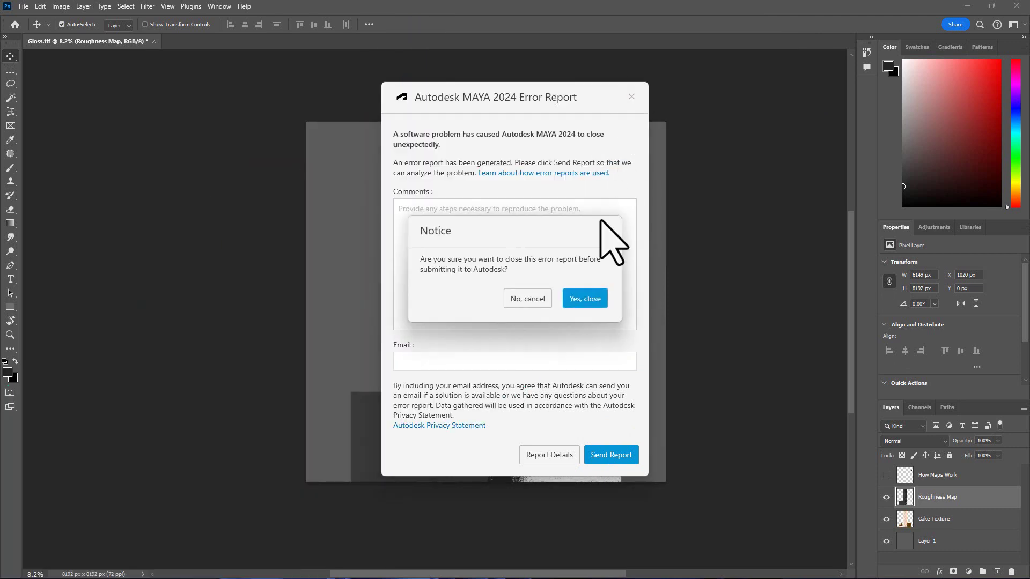
pyautogui.click(585, 298)
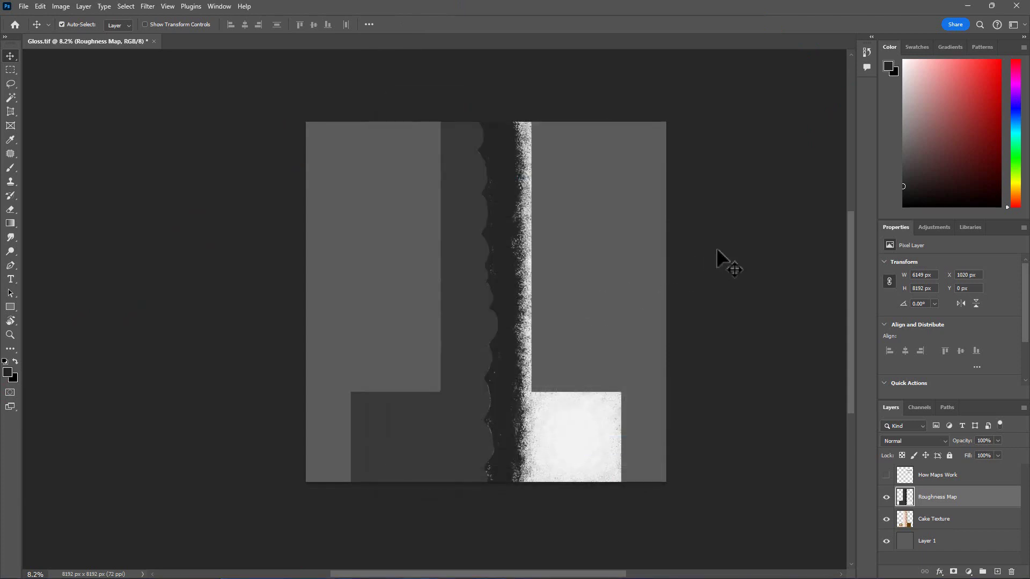
pyautogui.press('super')
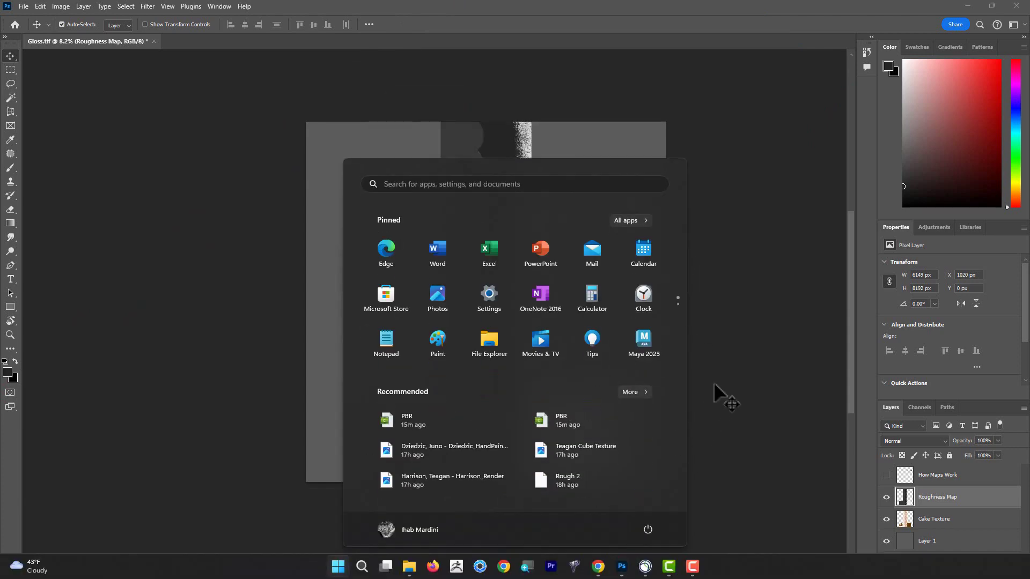